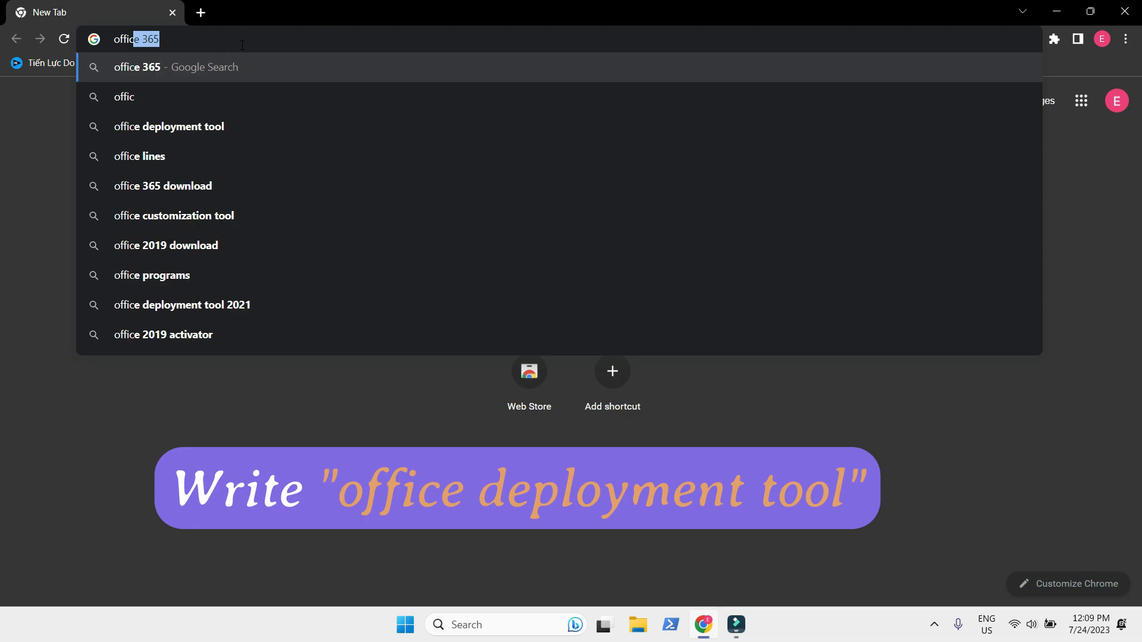
Search the web for "office deployment tool" and download the English Office Deployment Tool from Microsoft's official download page.
type("loy")
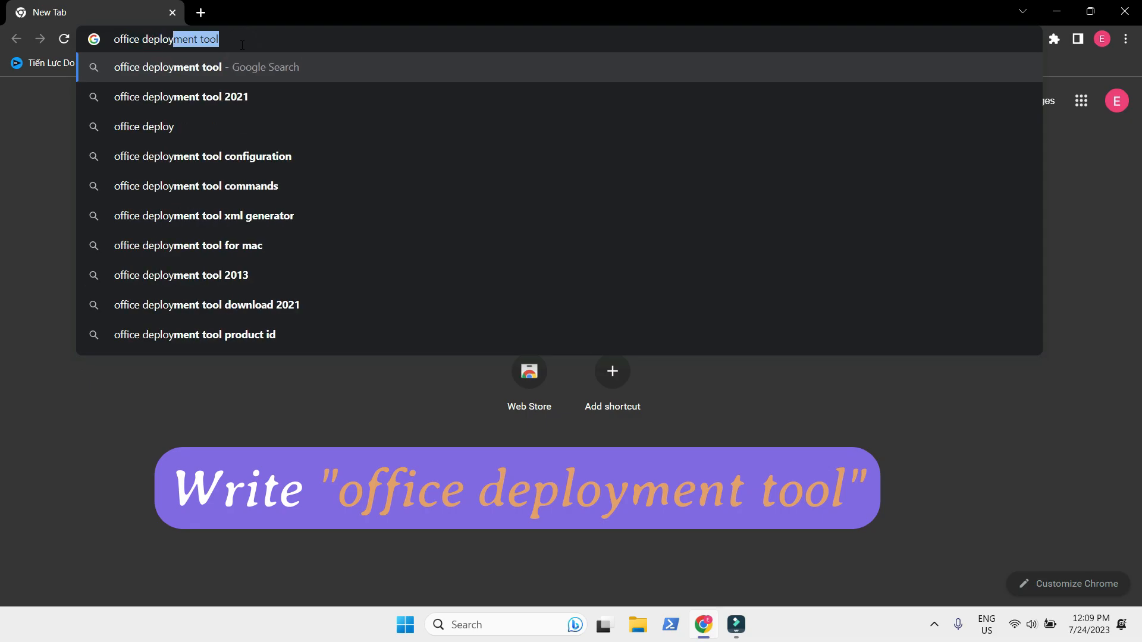
key("Return")
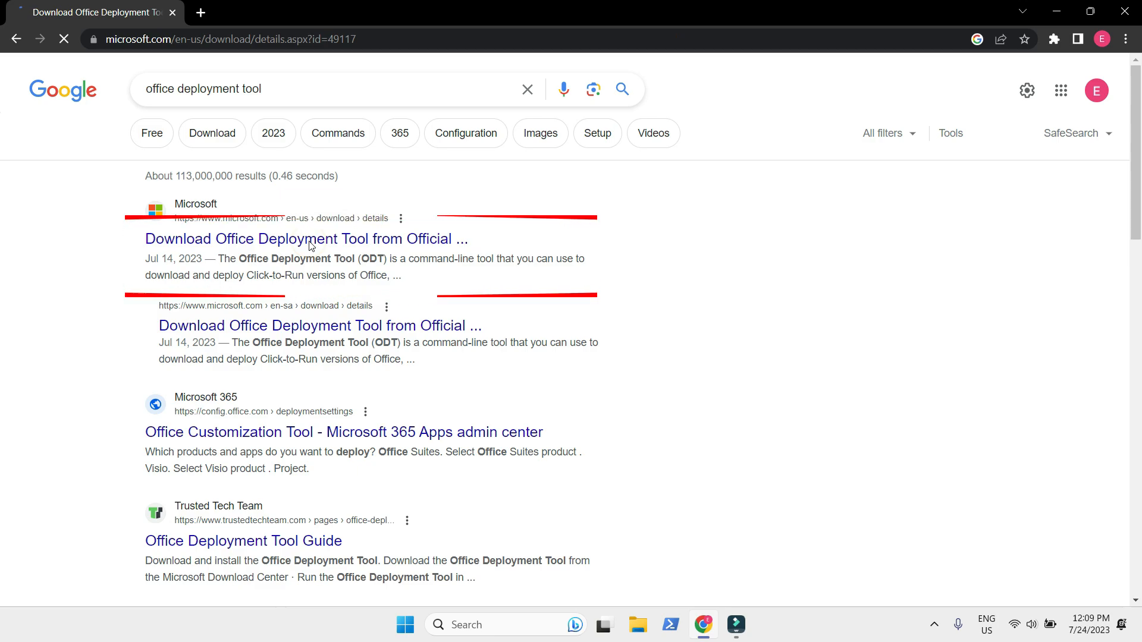
scroll(380, 304, "down", 2)
scroll(324, 321, "down", 1)
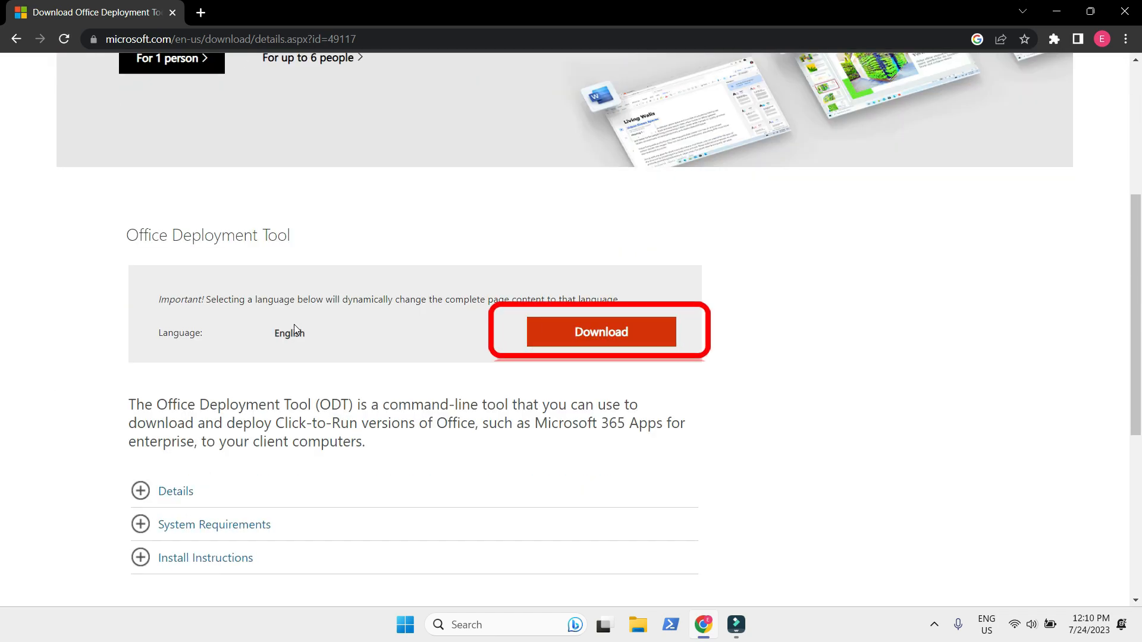
left_click(590, 339)
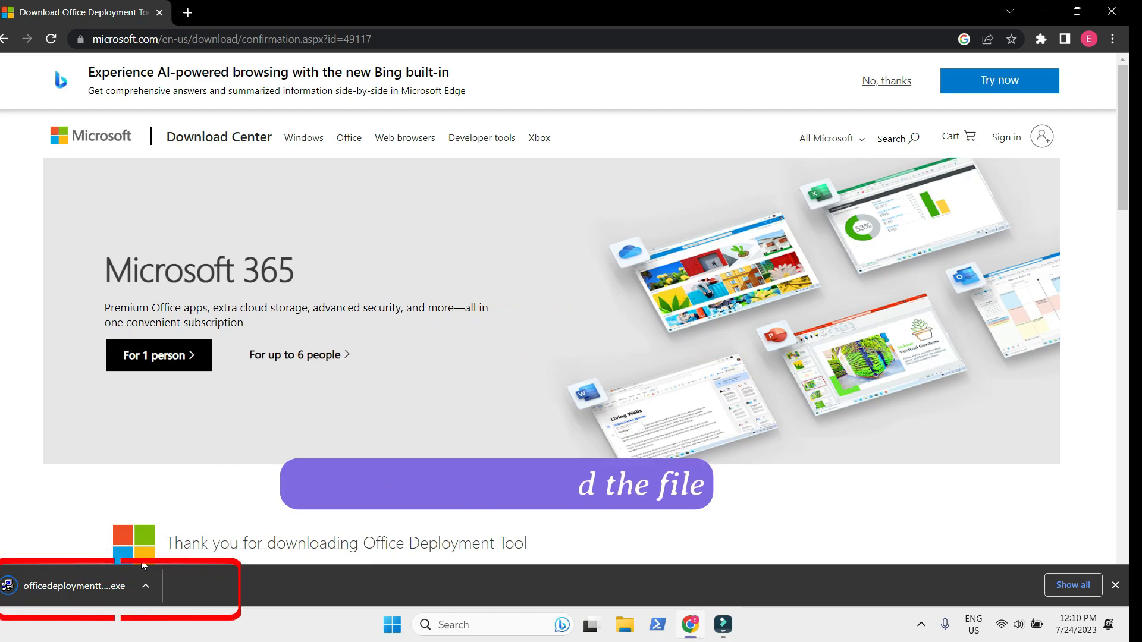
Search for "office configuration tool" in a new browser tab and open the Office Customization Tool page.
left_click(188, 13)
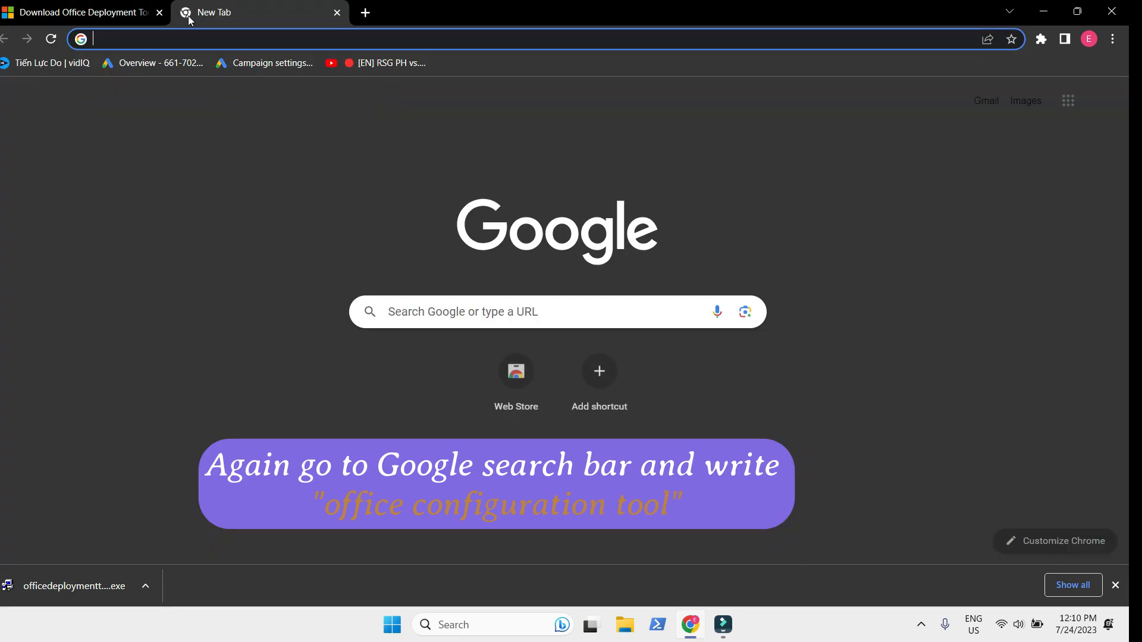
type("office c")
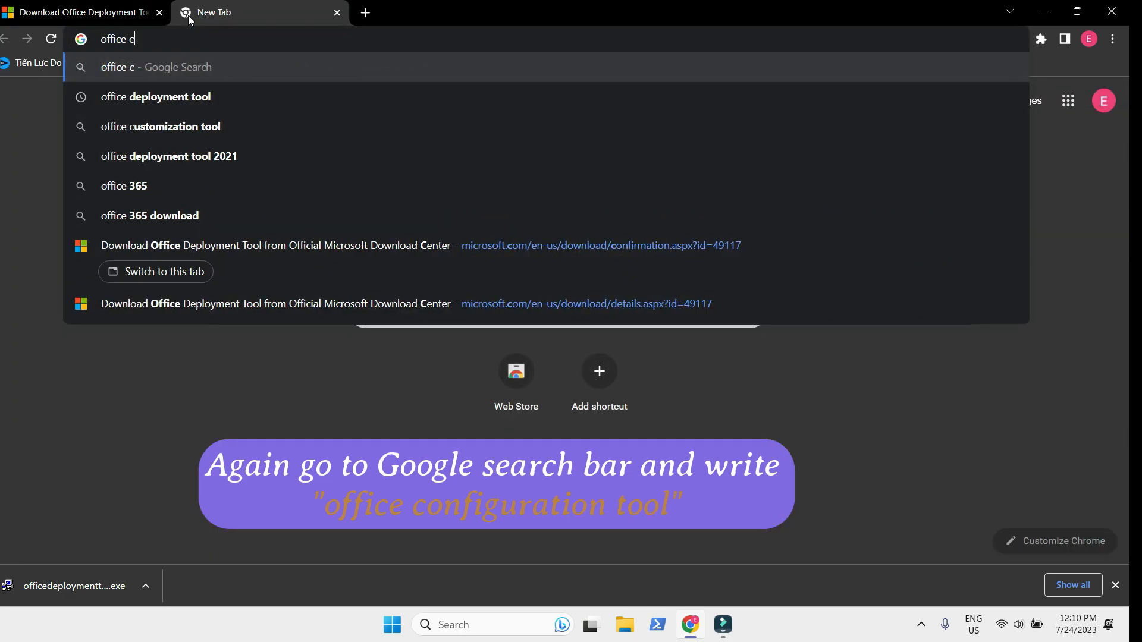
type("onfigu")
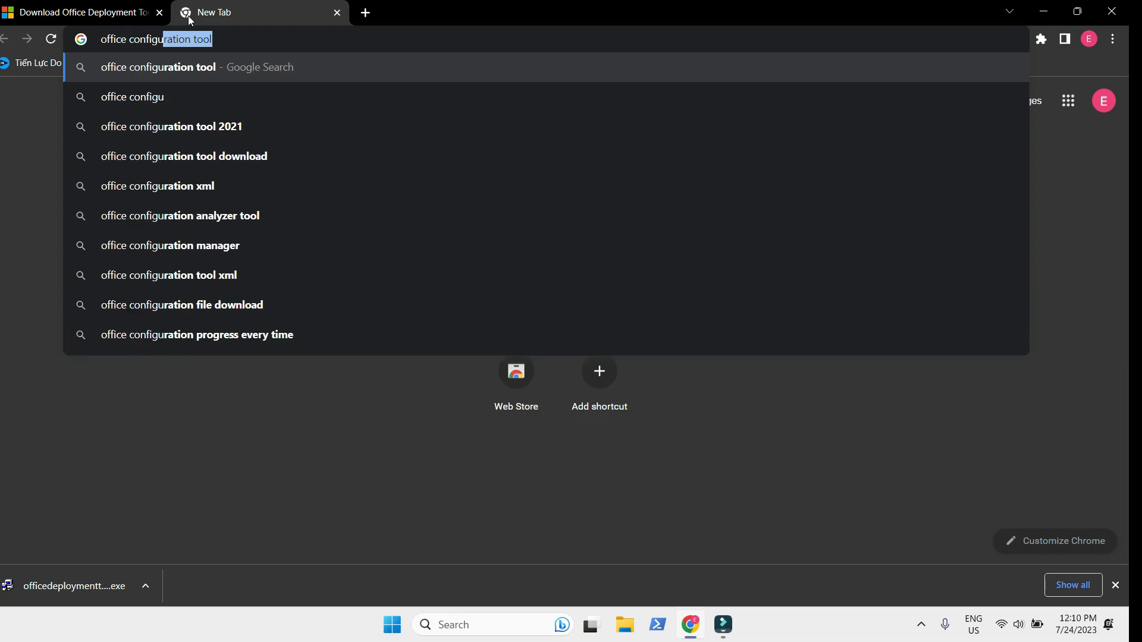
key("Return")
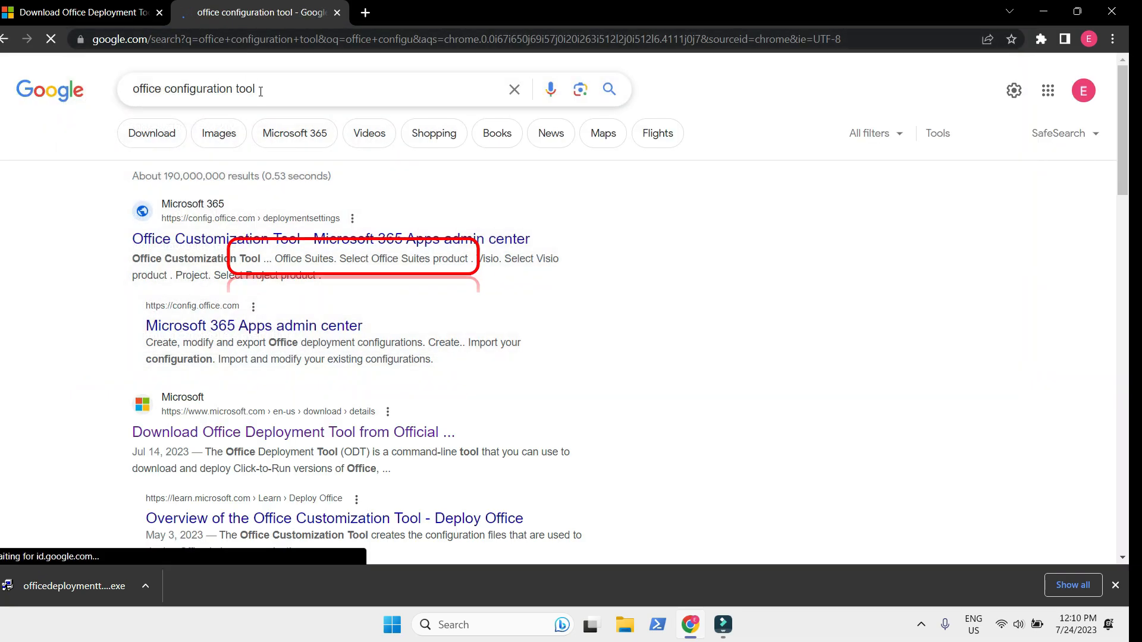
left_click(318, 246)
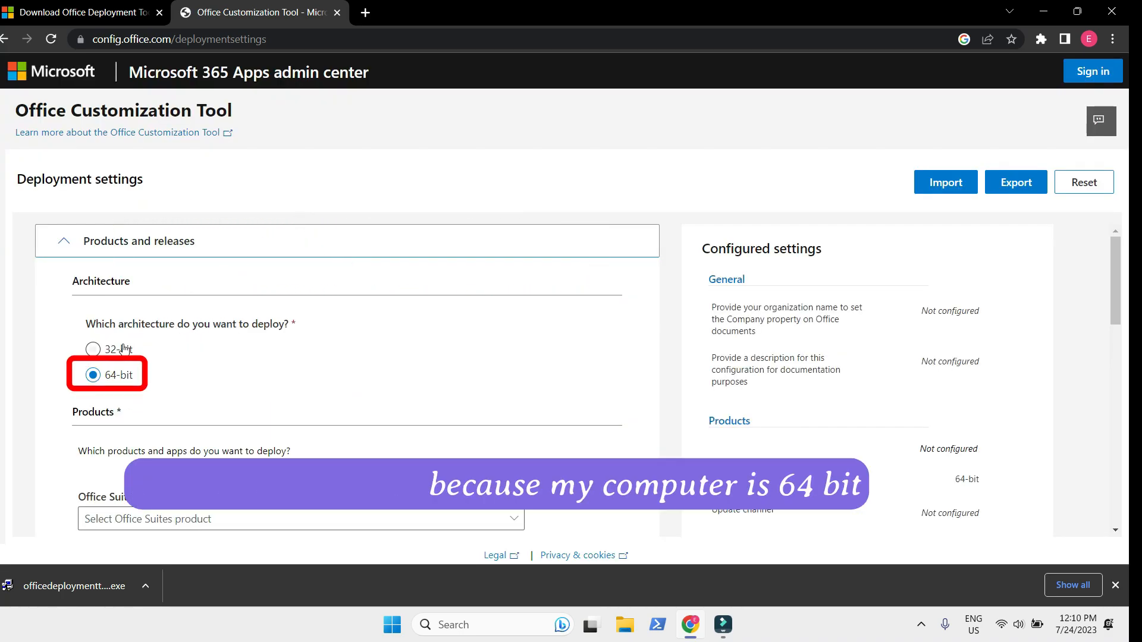
Choose Office Professional Plus 2019 - Volume License as the Office suite to deploy.
scroll(100, 377, "down", 2)
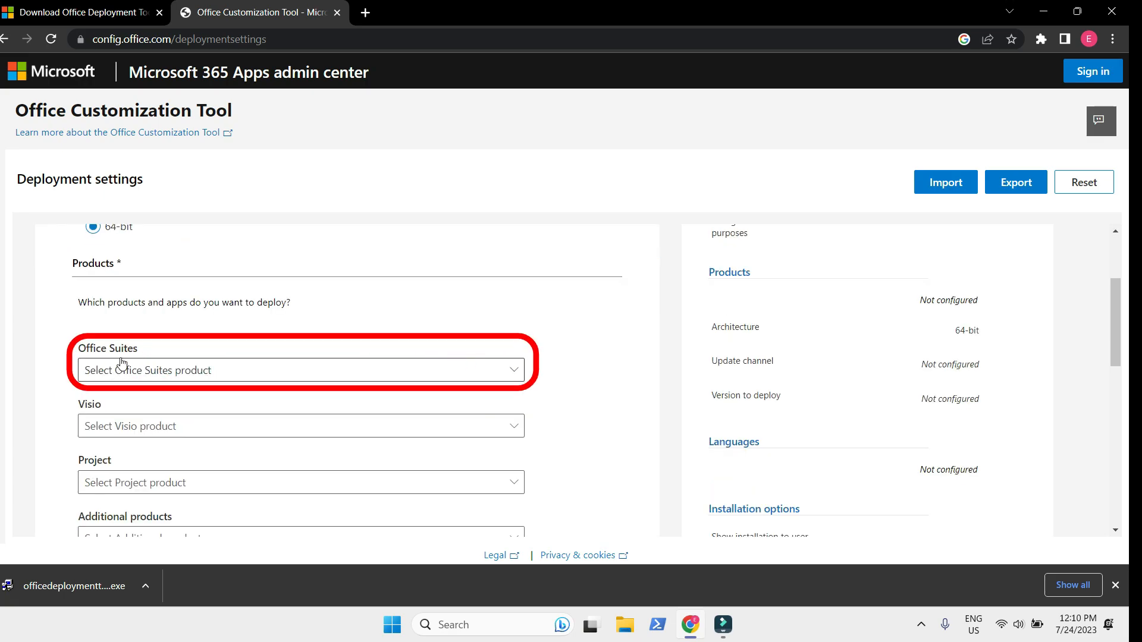
scroll(124, 357, "down", 1)
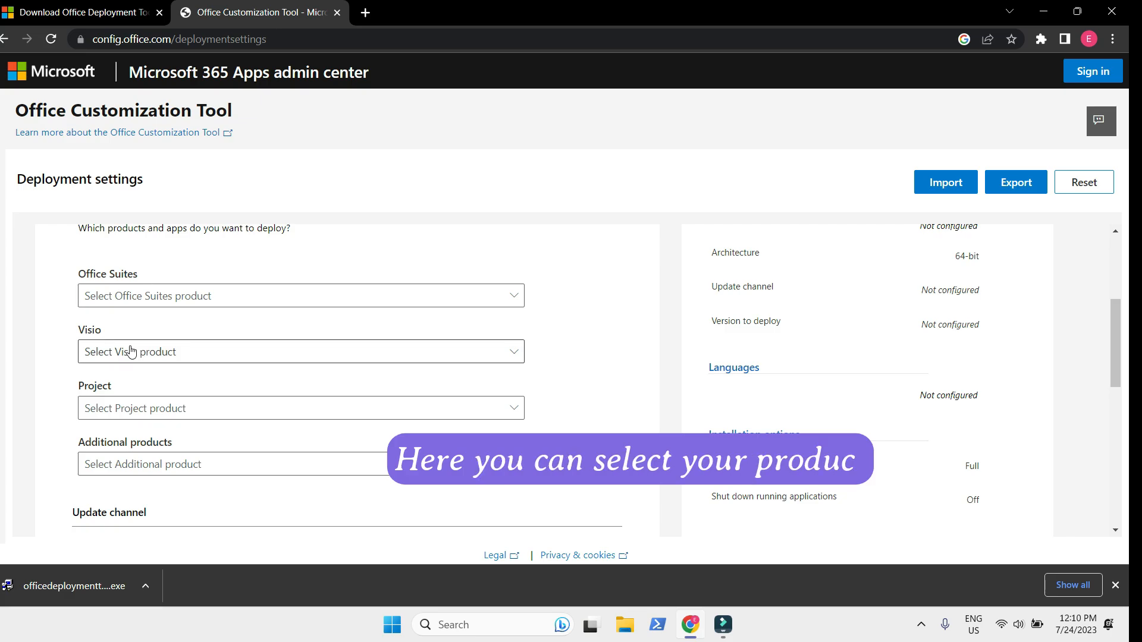
left_click(203, 295)
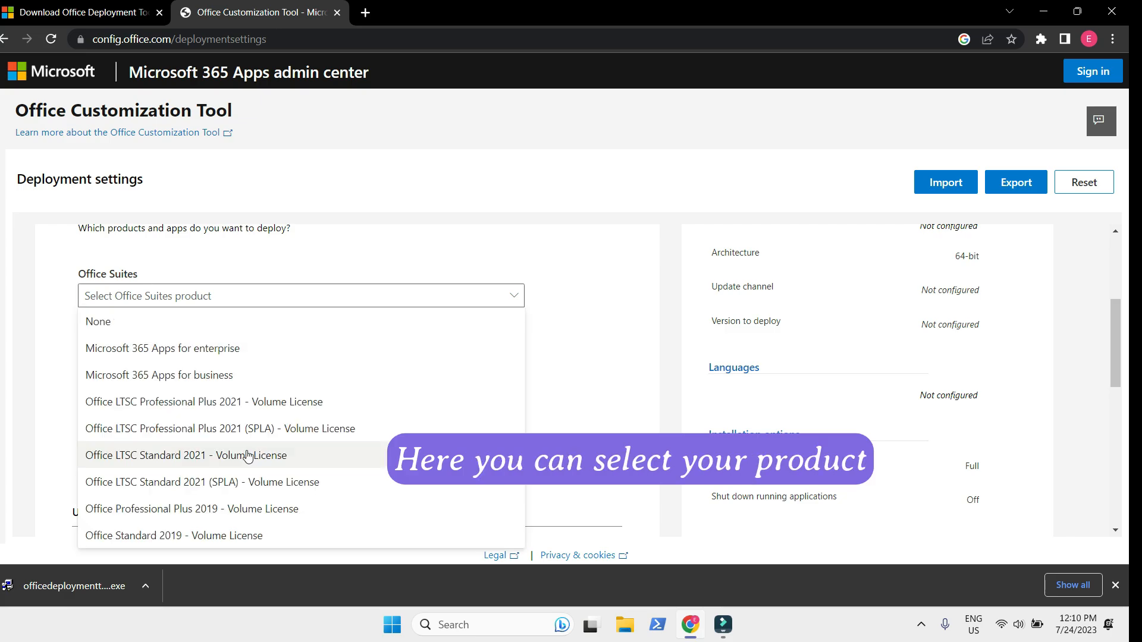
left_click(204, 511)
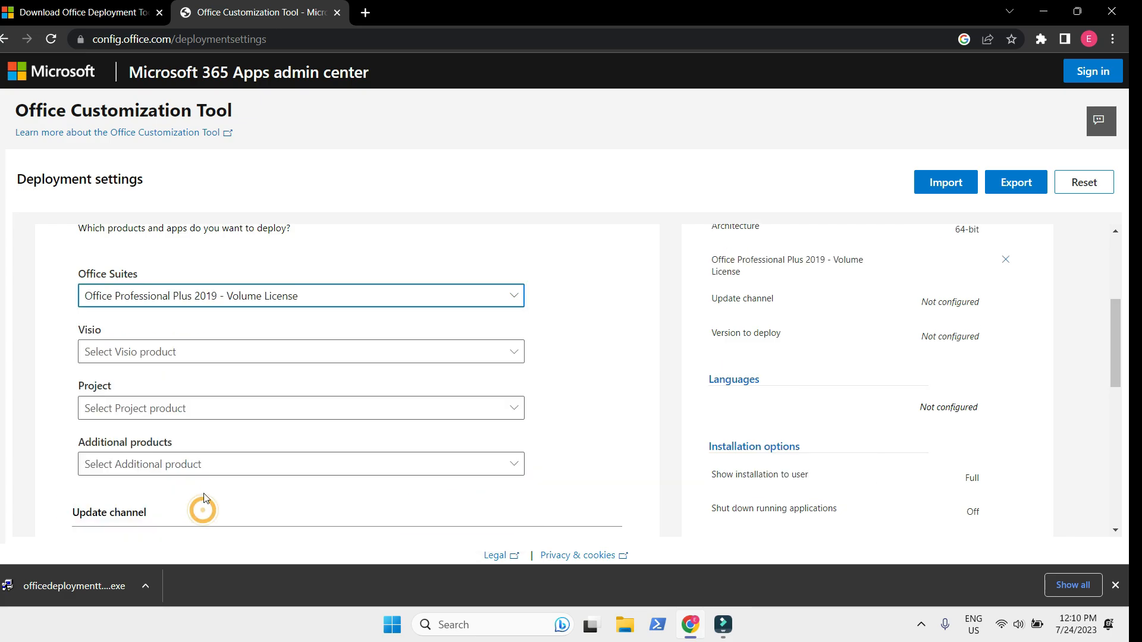
Set the primary language to English (United States) and proceed to the Installation section.
scroll(204, 412, "down", 3)
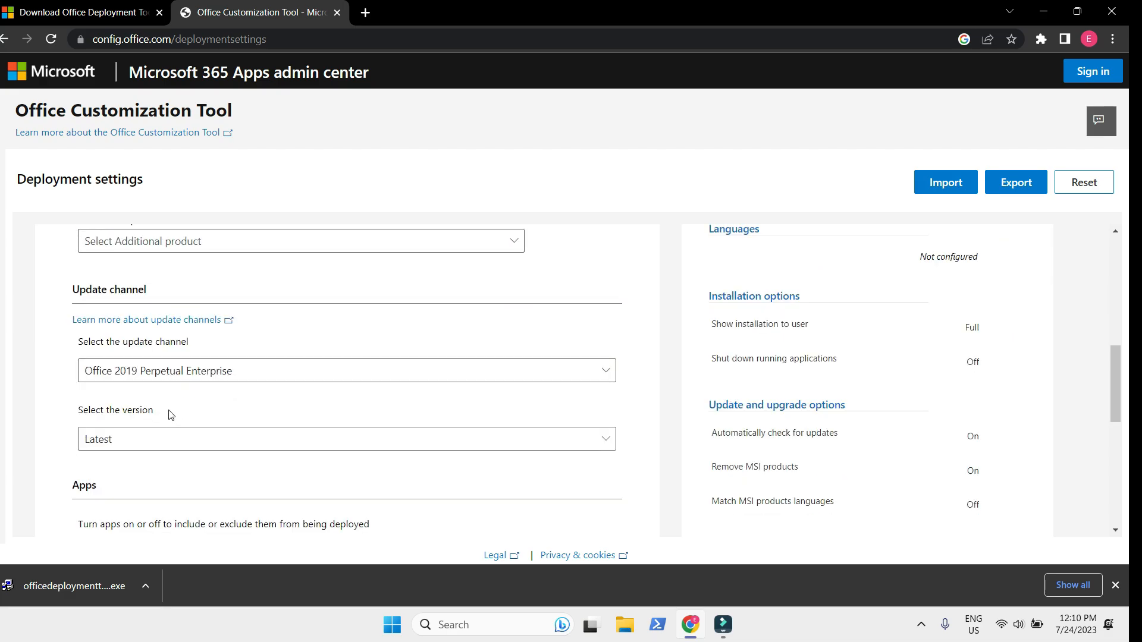
scroll(179, 428, "down", 2)
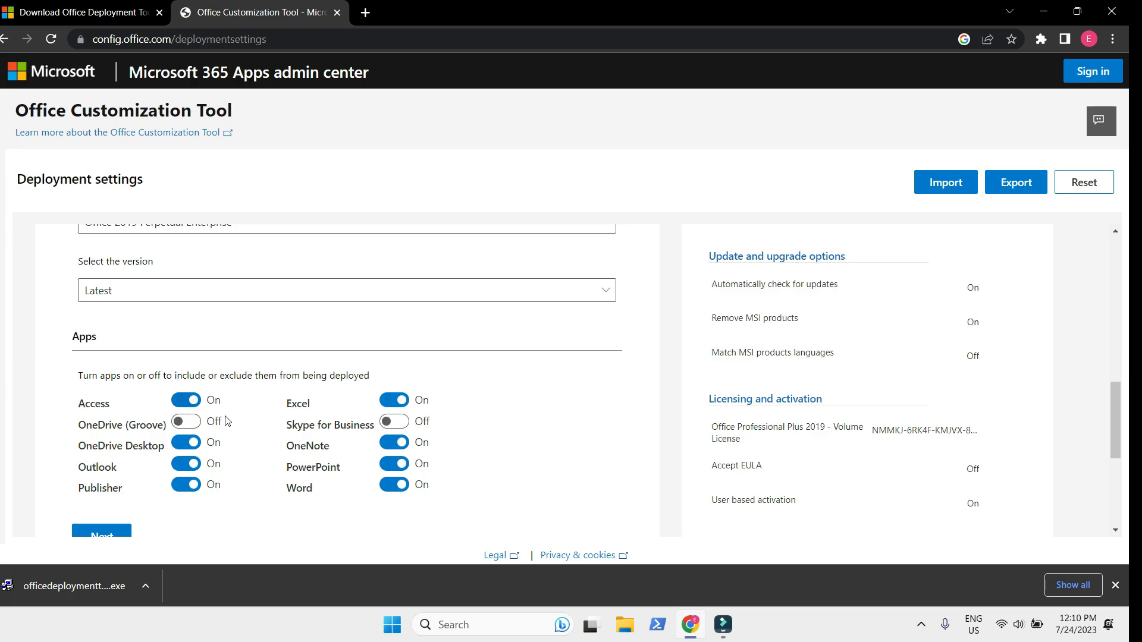
scroll(226, 421, "down", 2)
scroll(159, 404, "down", 1)
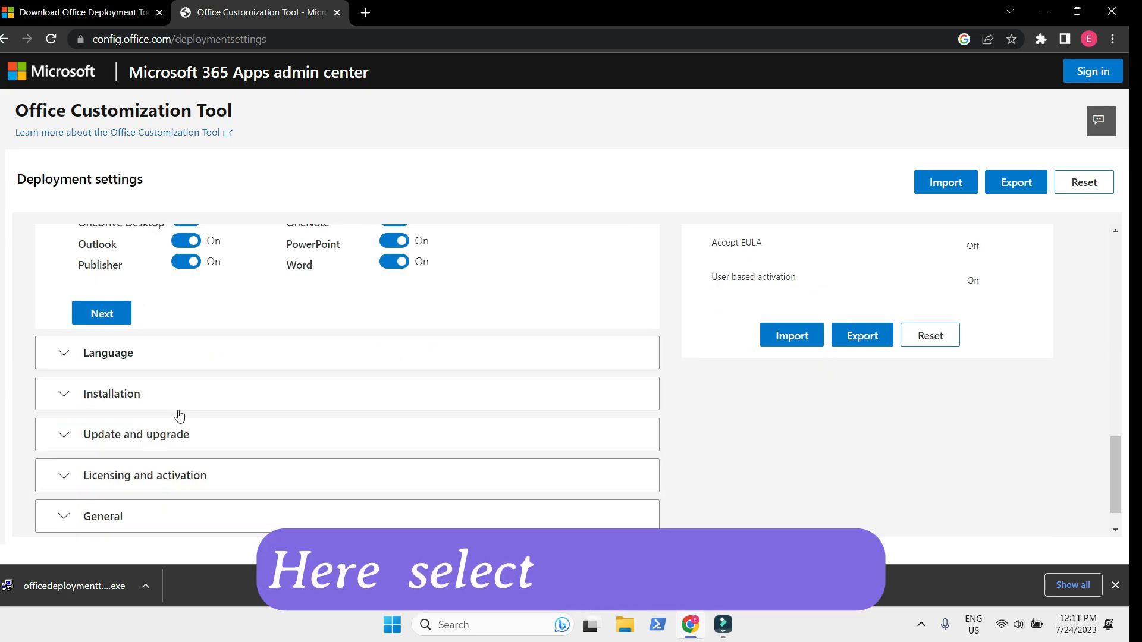
left_click(65, 356)
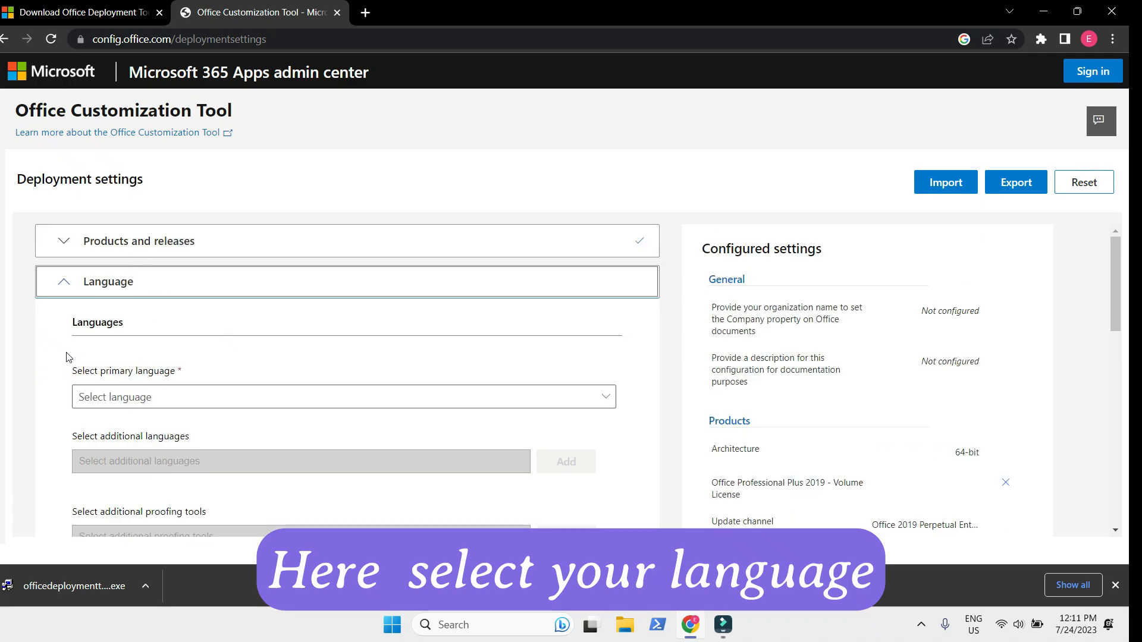
scroll(141, 355, "down", 1)
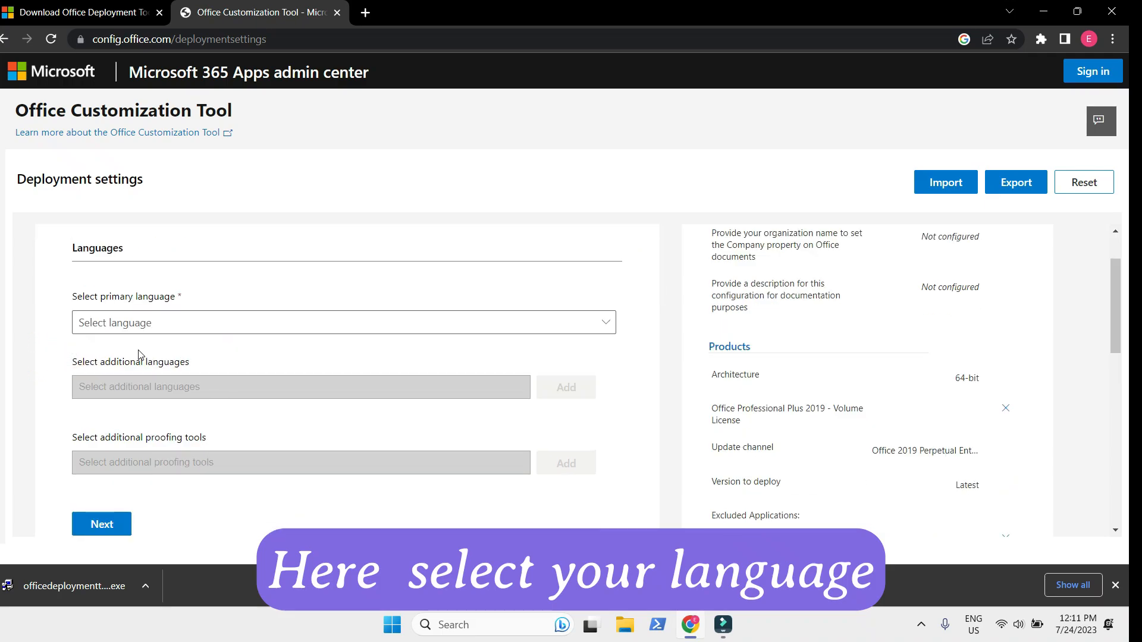
left_click(563, 325)
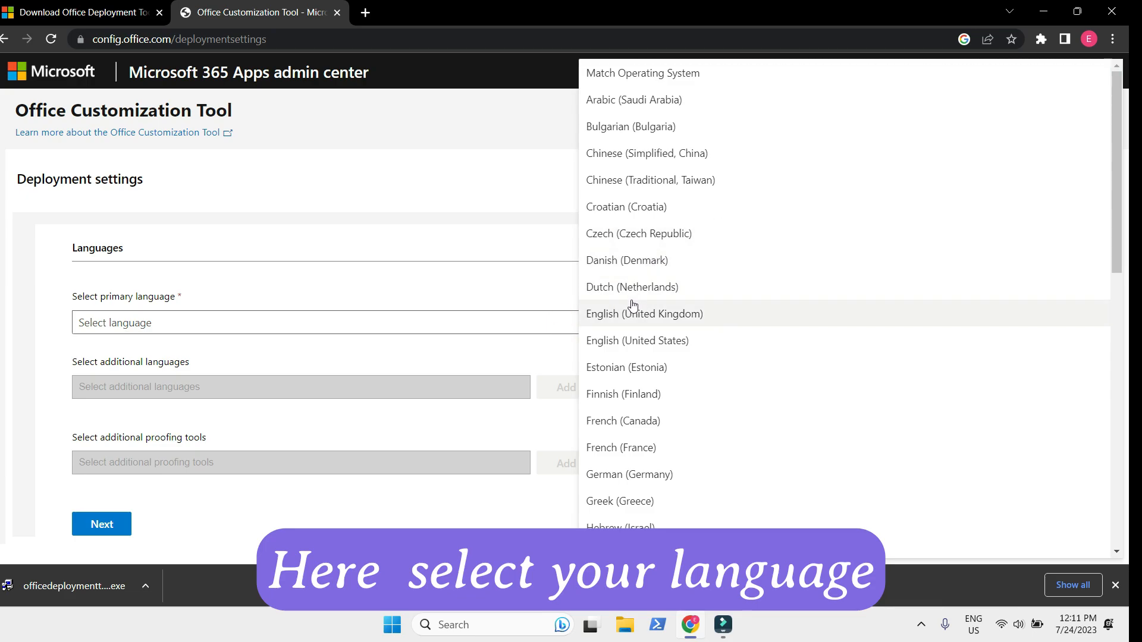
left_click(635, 342)
scroll(318, 321, "up", 1)
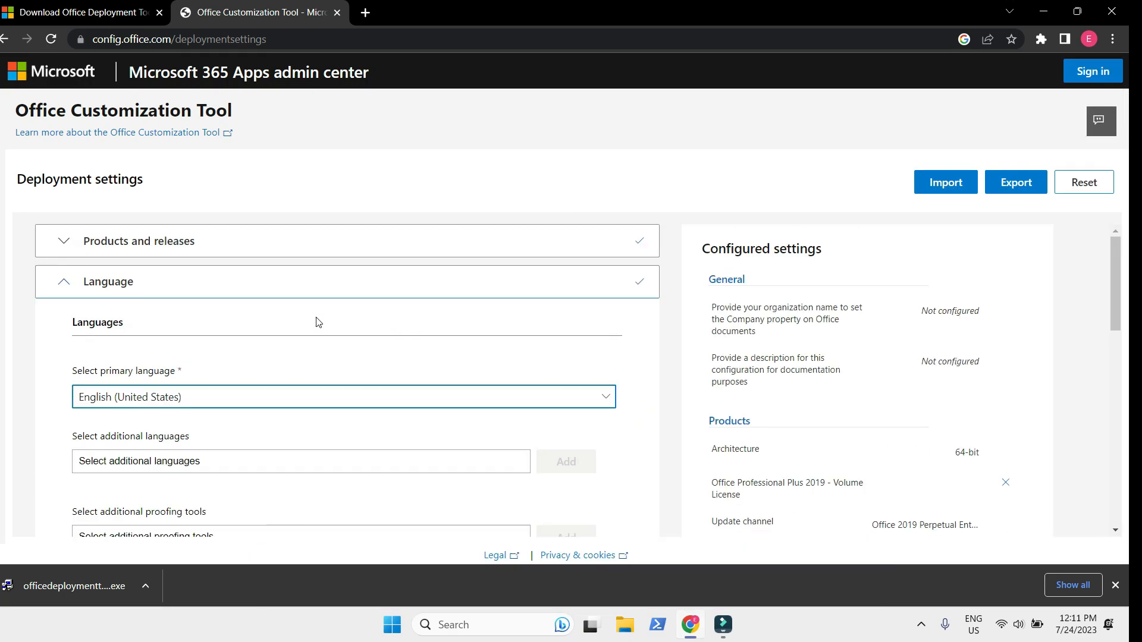
scroll(260, 324, "down", 2)
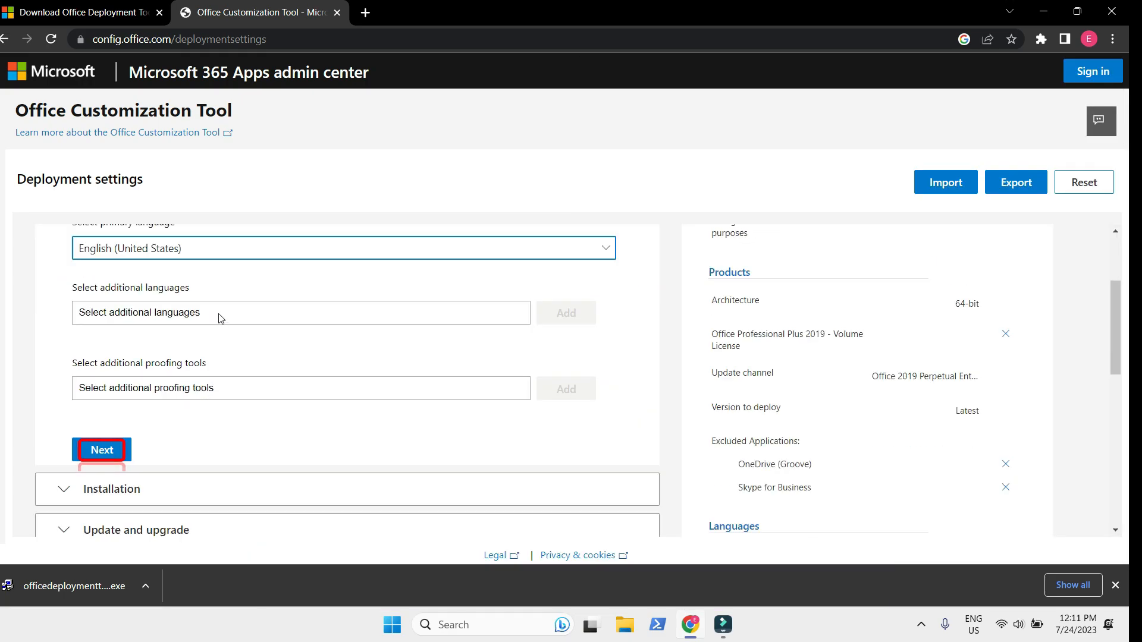
left_click(101, 451)
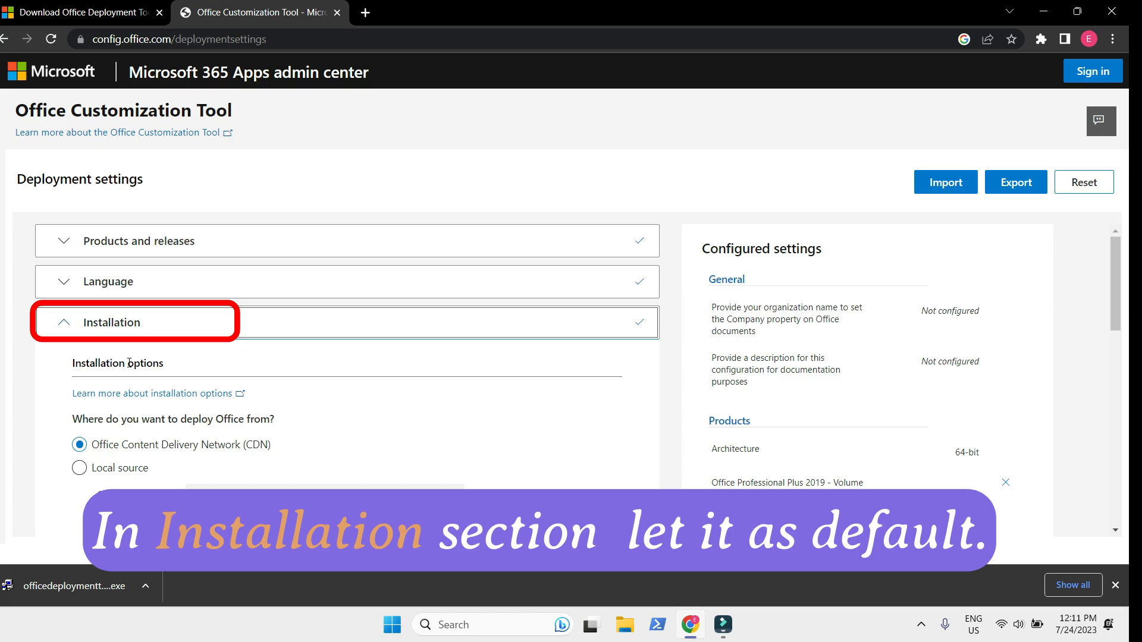
Accept the default Installation and Update and upgrade options, proceeding to Licensing and activation.
scroll(129, 362, "down", 4)
left_click(114, 392)
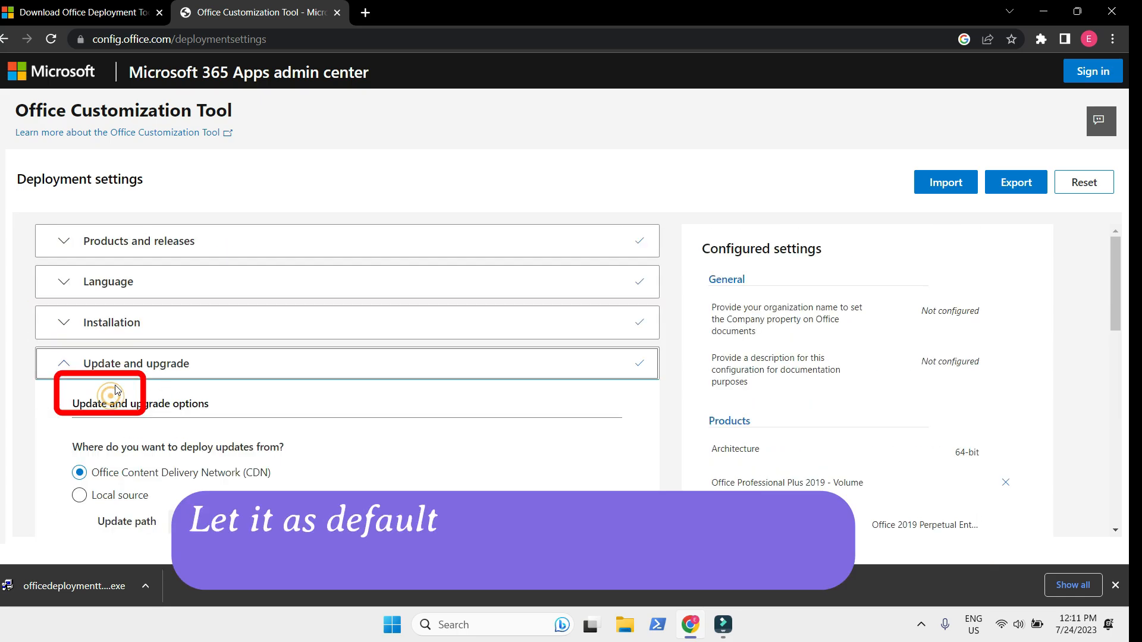
scroll(134, 375, "down", 2)
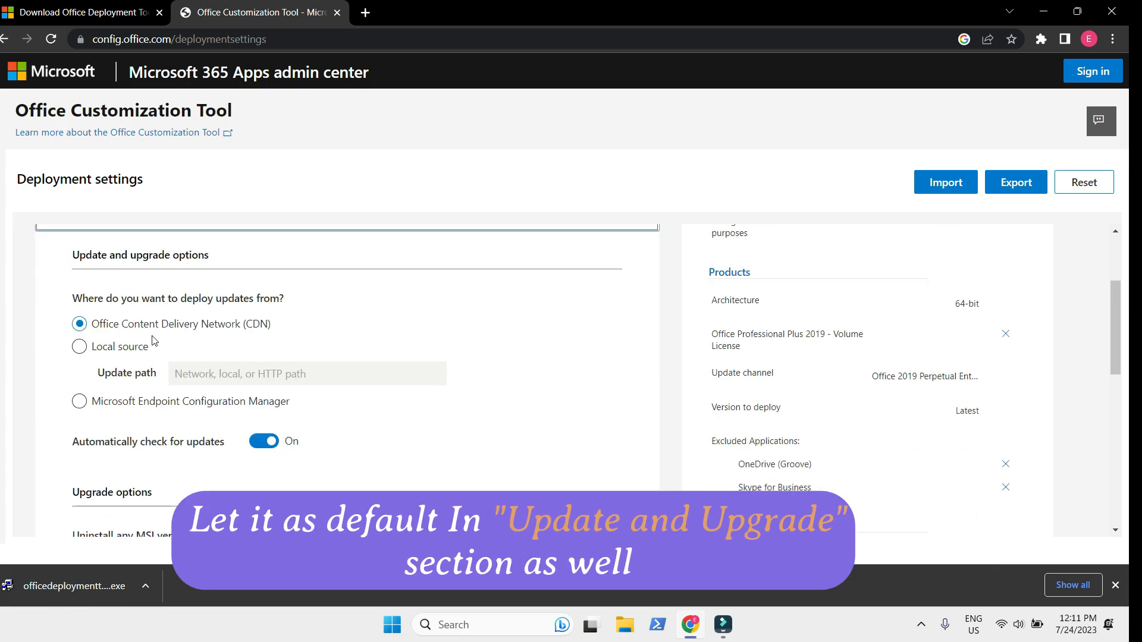
scroll(111, 416, "down", 6)
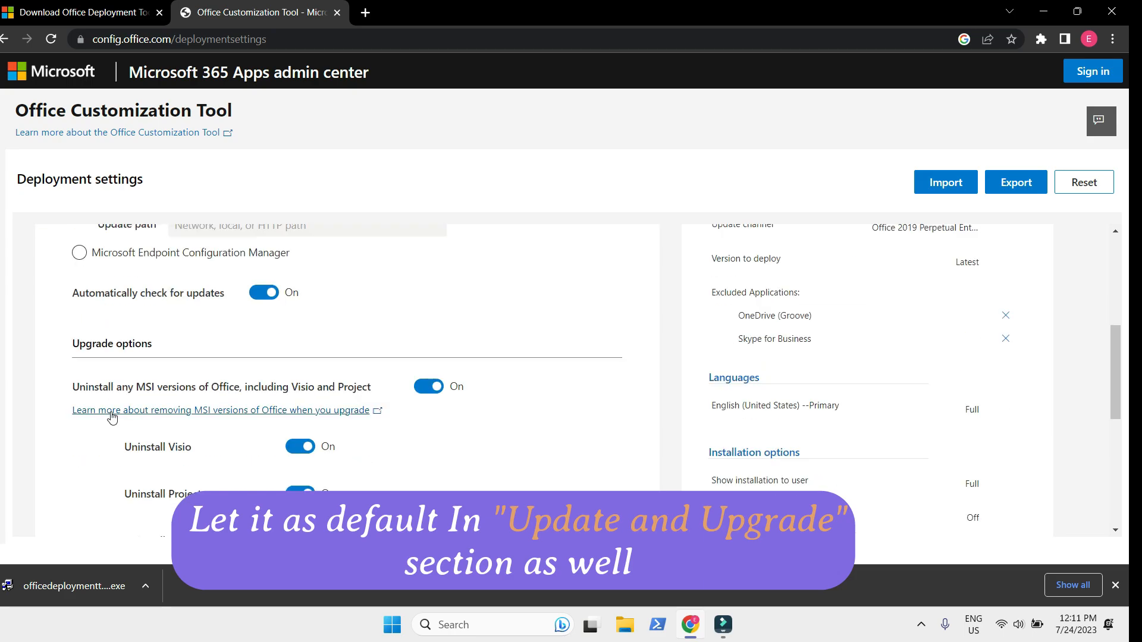
scroll(159, 390, "down", 1)
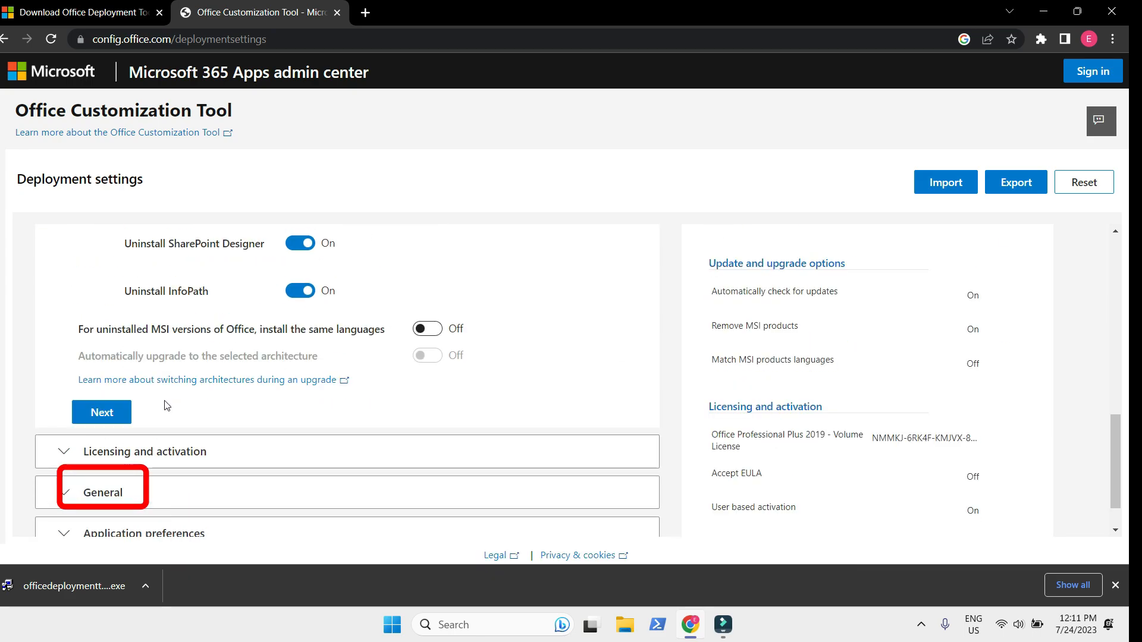
left_click(120, 411)
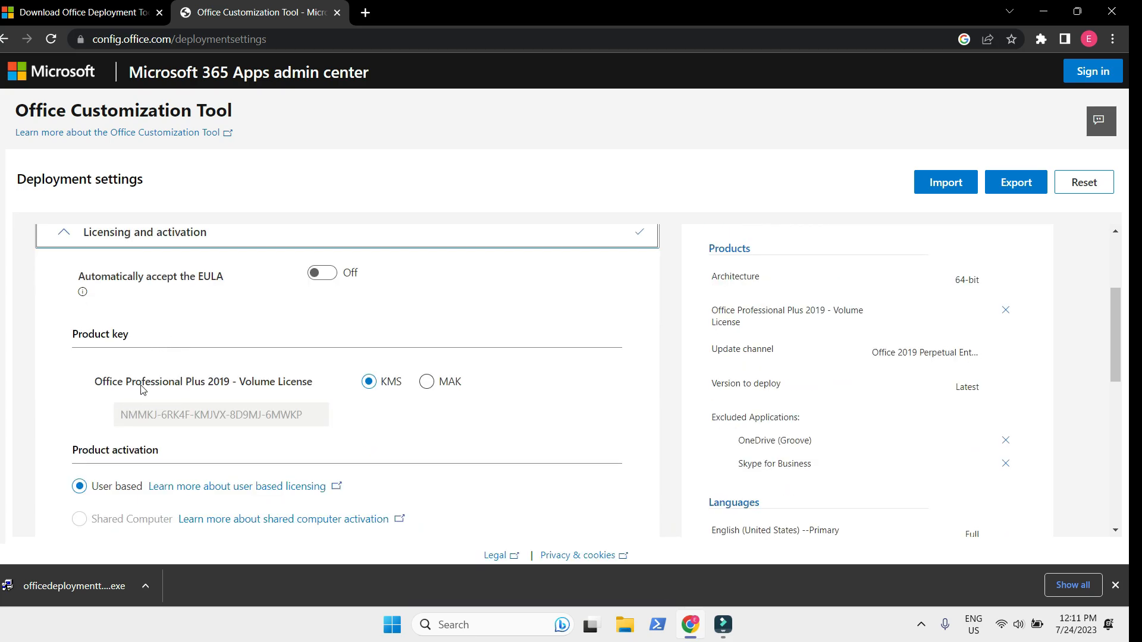
Collapse Licensing and activation, then review the General section's fields and collapse it without entering anything.
scroll(119, 405, "up", 1)
left_click(65, 274)
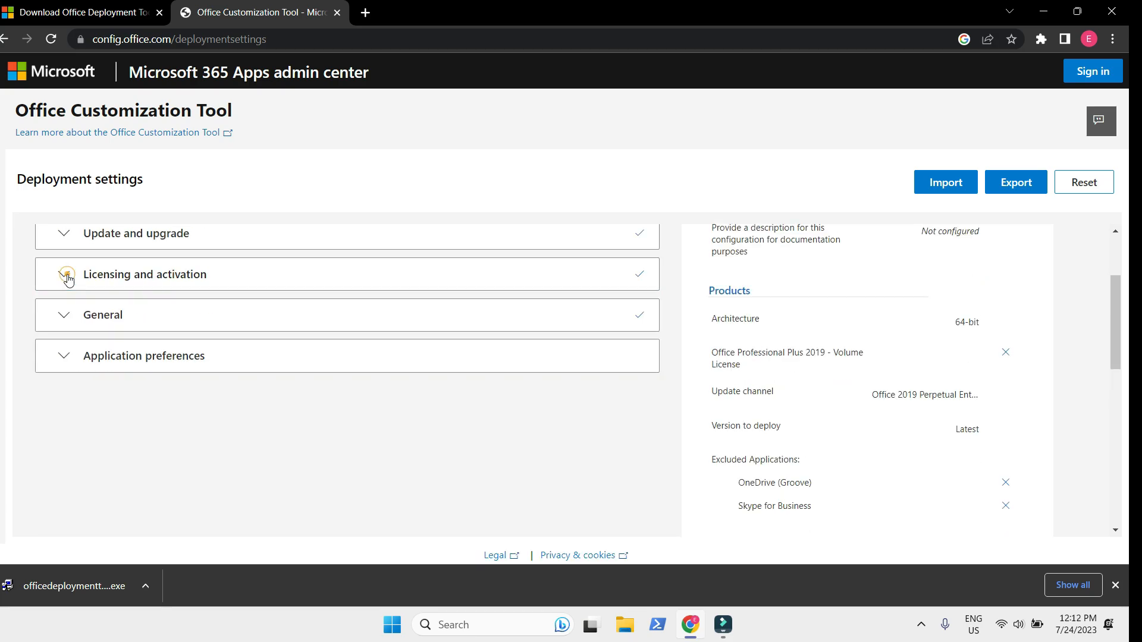
left_click(68, 321)
scroll(70, 327, "down", 3)
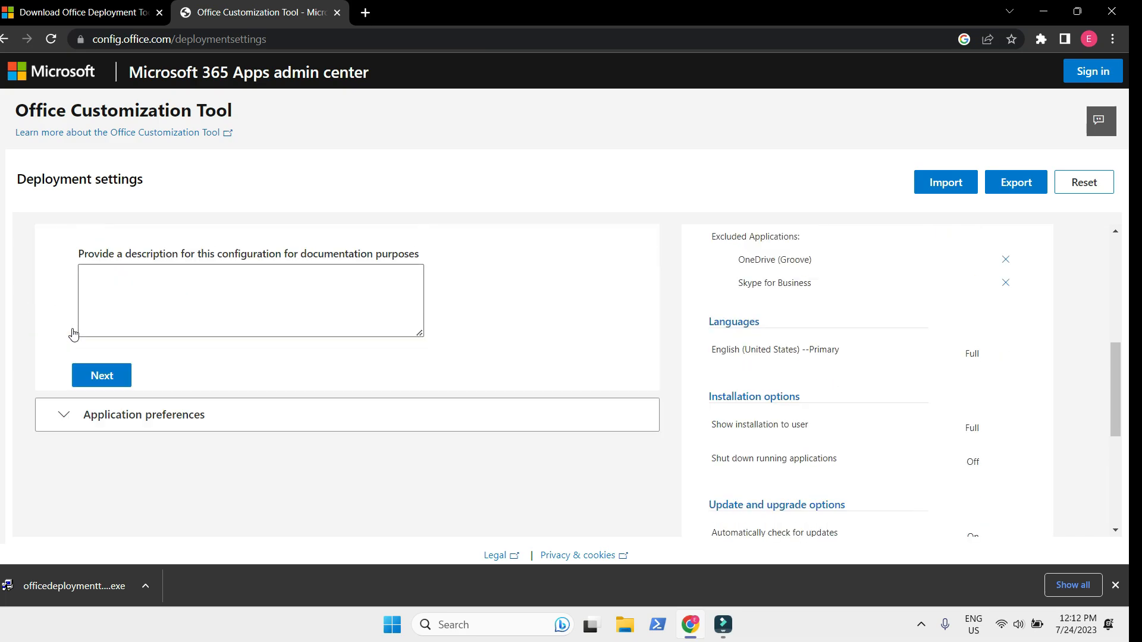
scroll(72, 332, "up", 3)
left_click(69, 323)
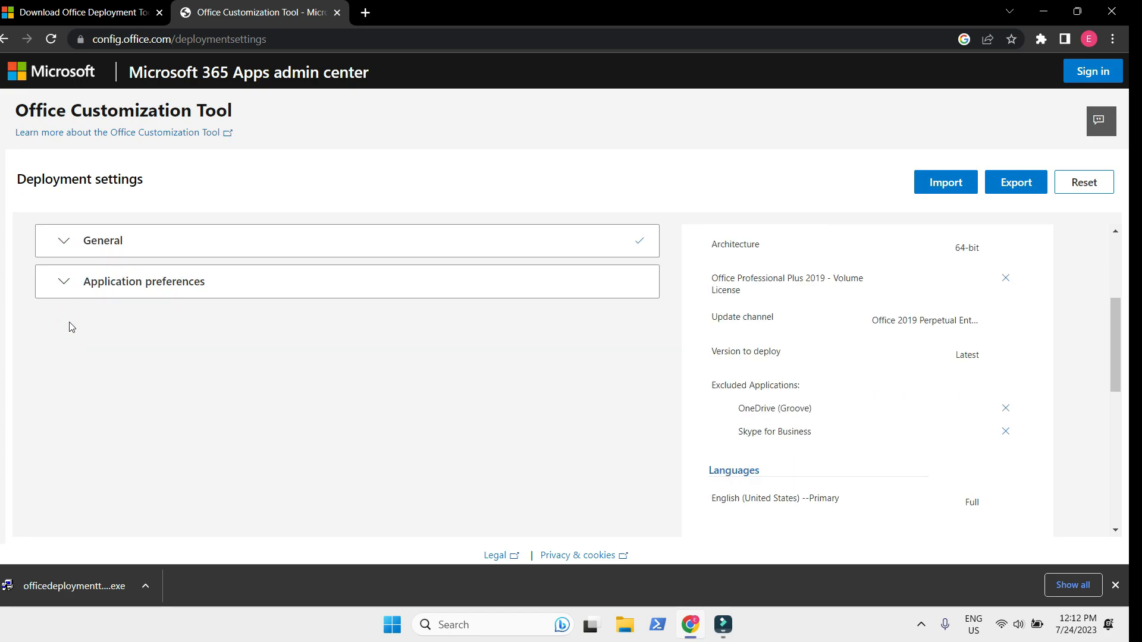
Expand Application preferences and finish the configuration with its default settings.
left_click(67, 289)
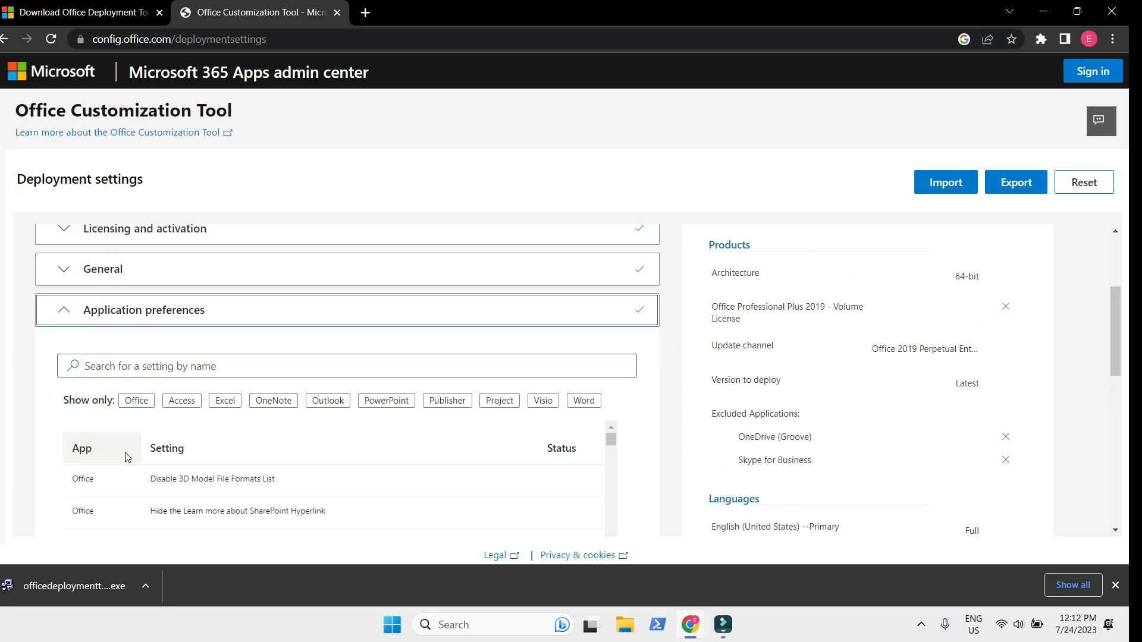
scroll(124, 466, "down", 10)
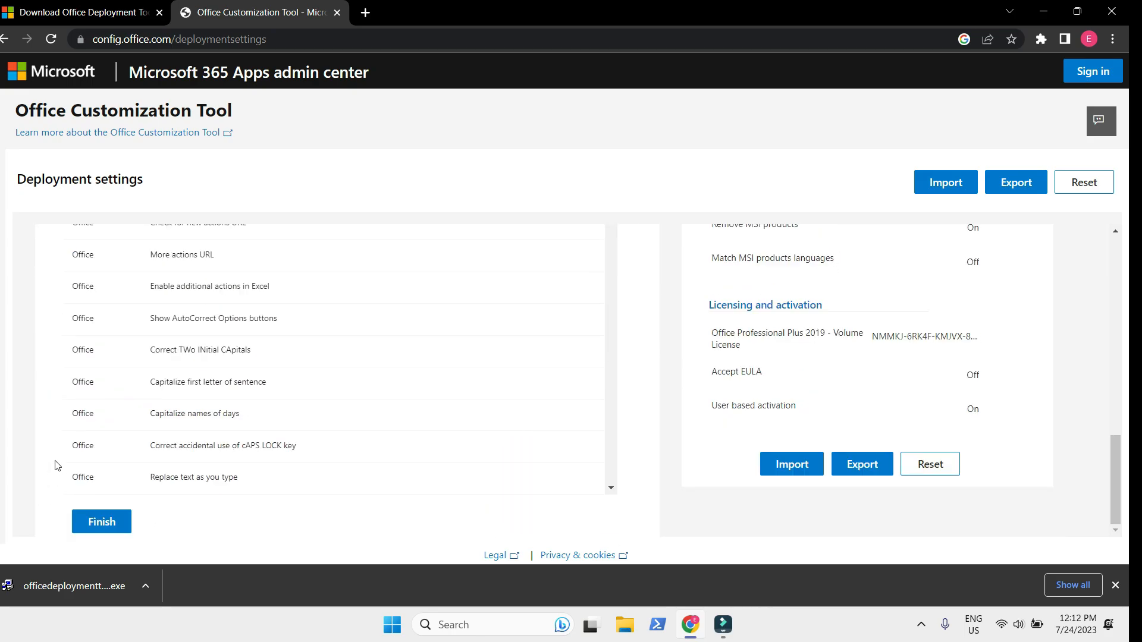
left_click(100, 522)
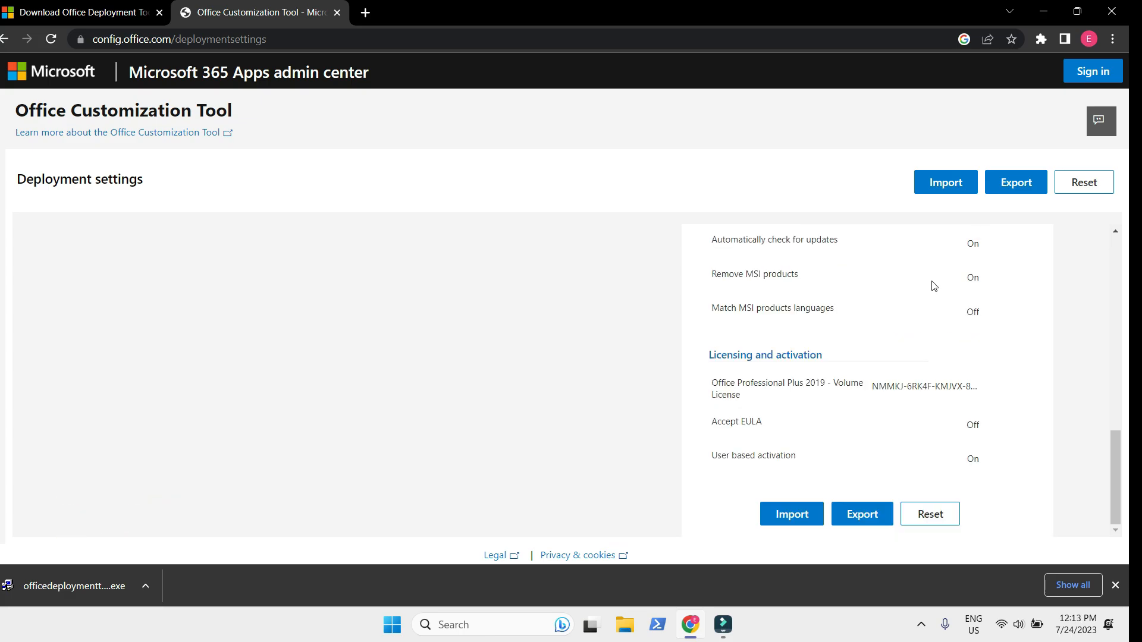
Export the deployment configuration as Configuration, choosing Keep Current Settings for the default file format and accepting the license agreement.
left_click(1018, 185)
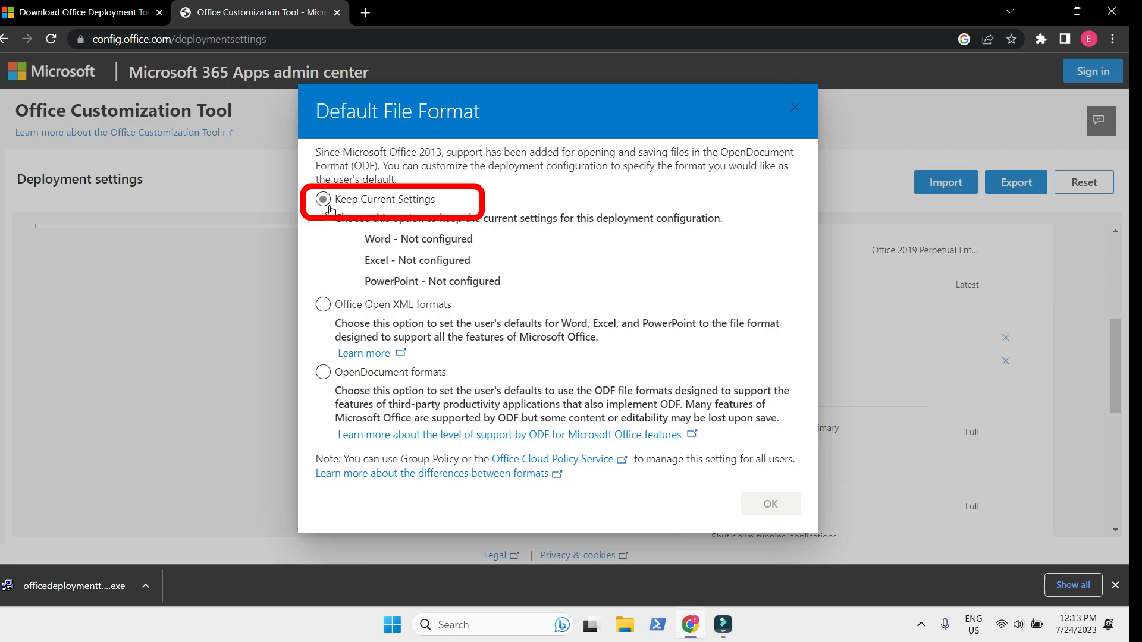
left_click(330, 207)
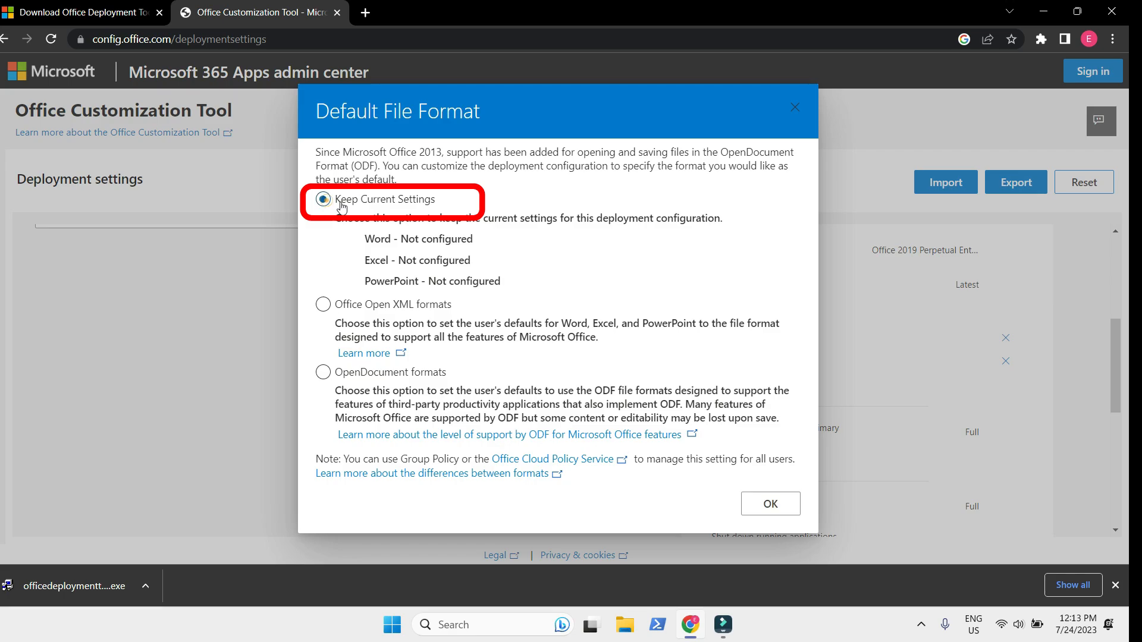
left_click(762, 503)
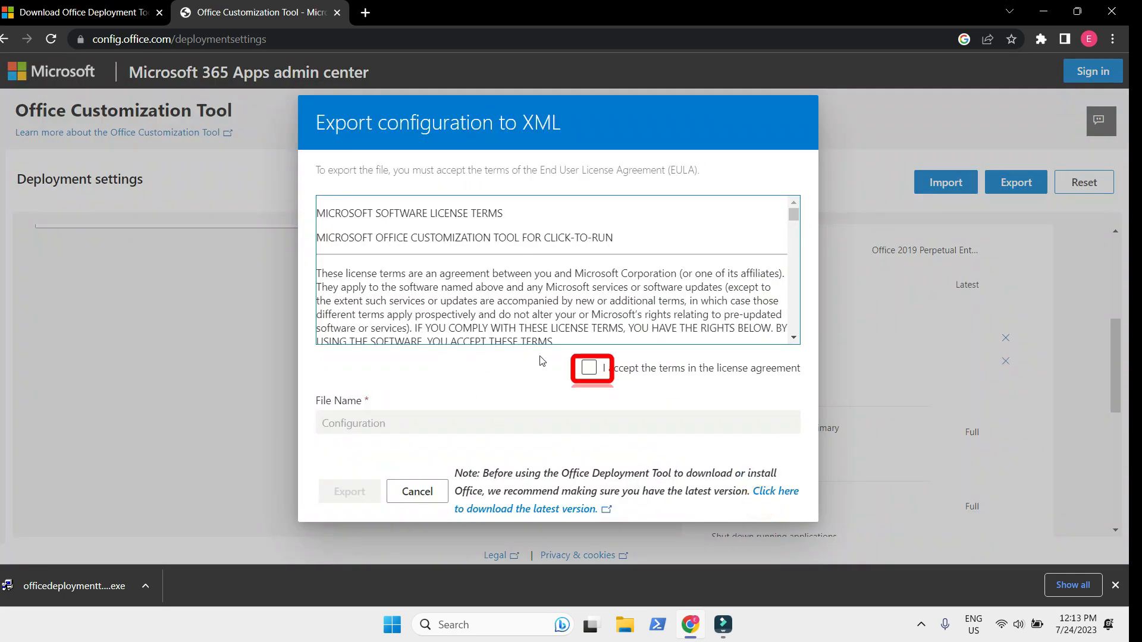
left_click(588, 368)
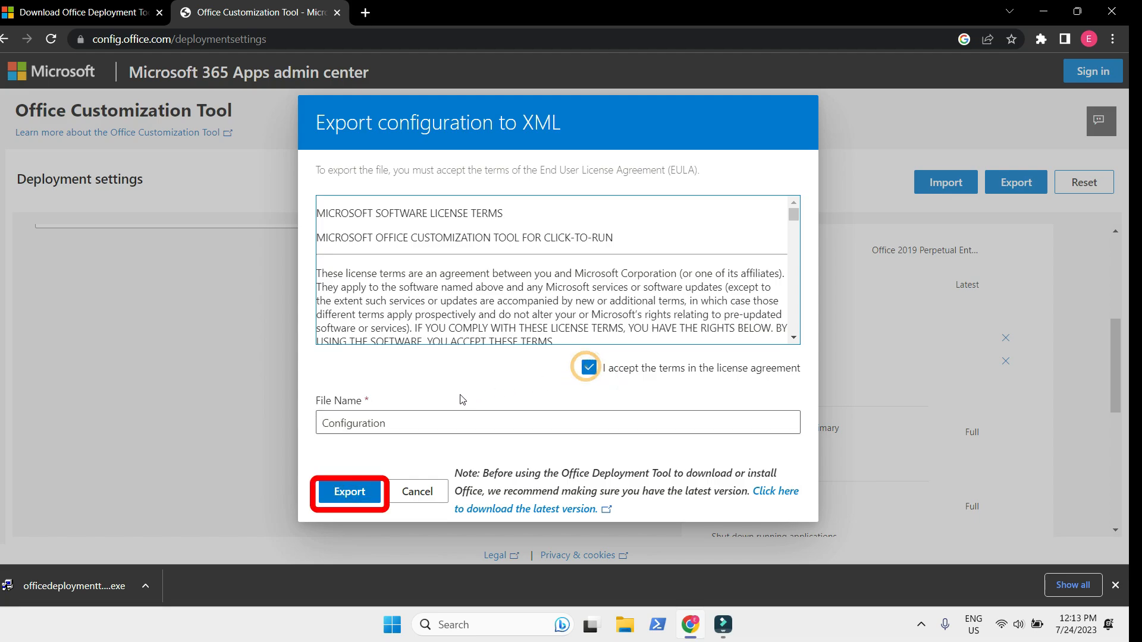
left_click(356, 491)
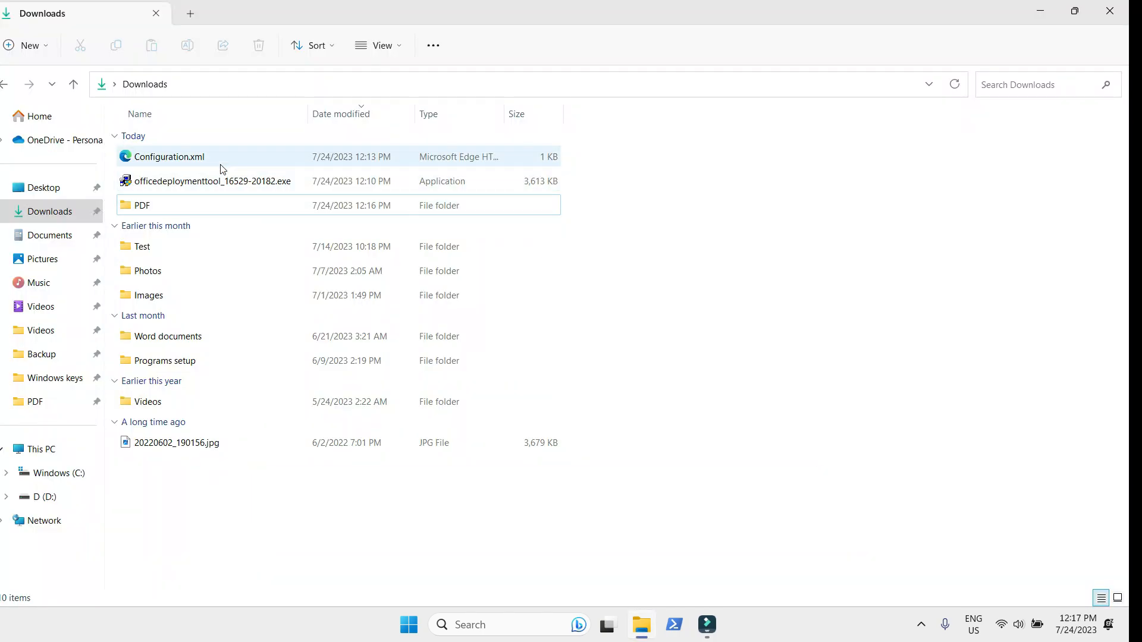
Create a folder named "office 2019" in Downloads.
right_click(270, 166)
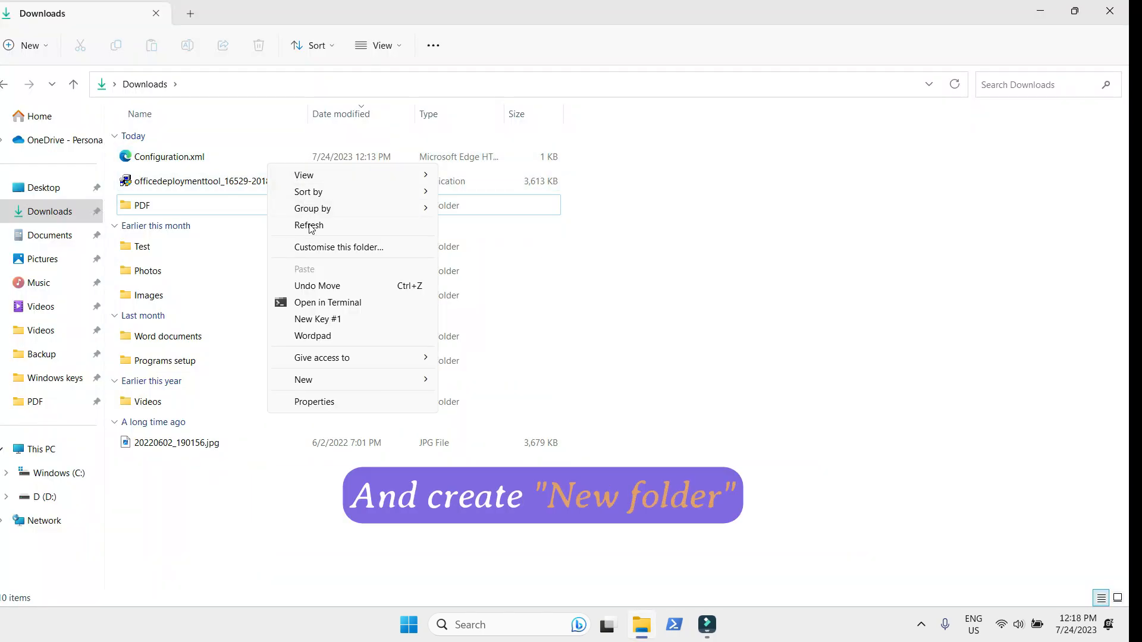
mouse_move(339, 380)
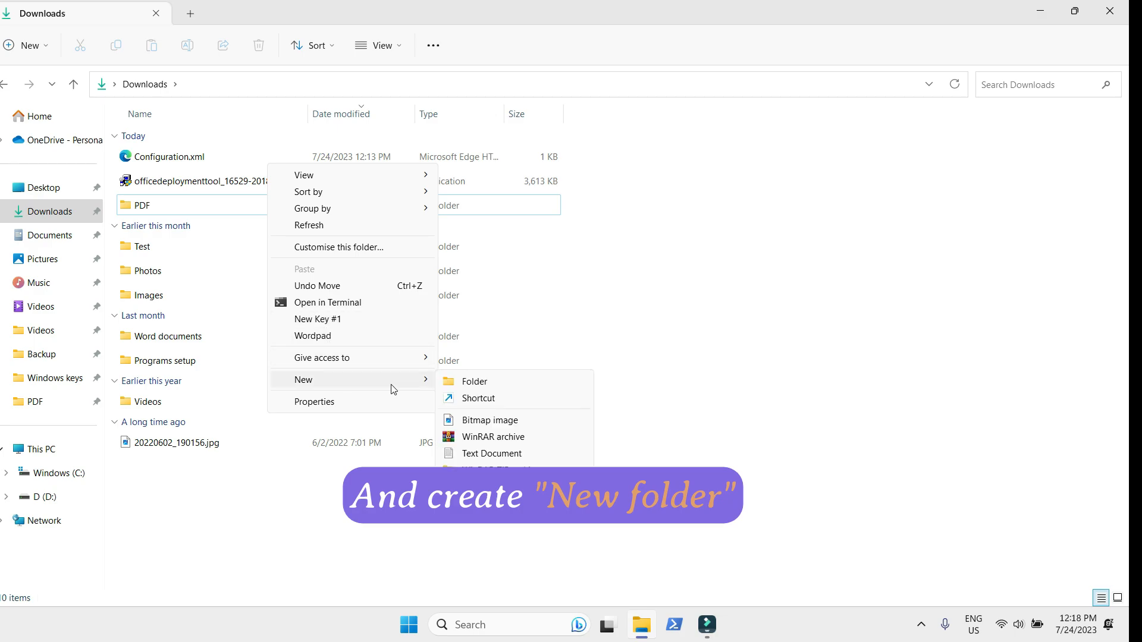
left_click(473, 382)
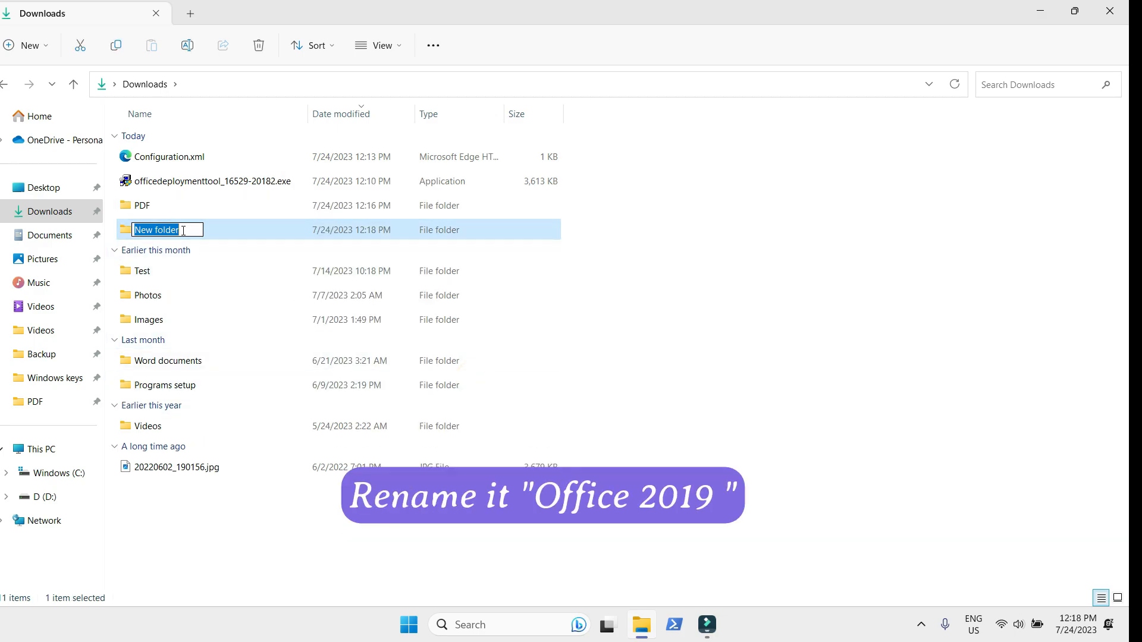
type("off")
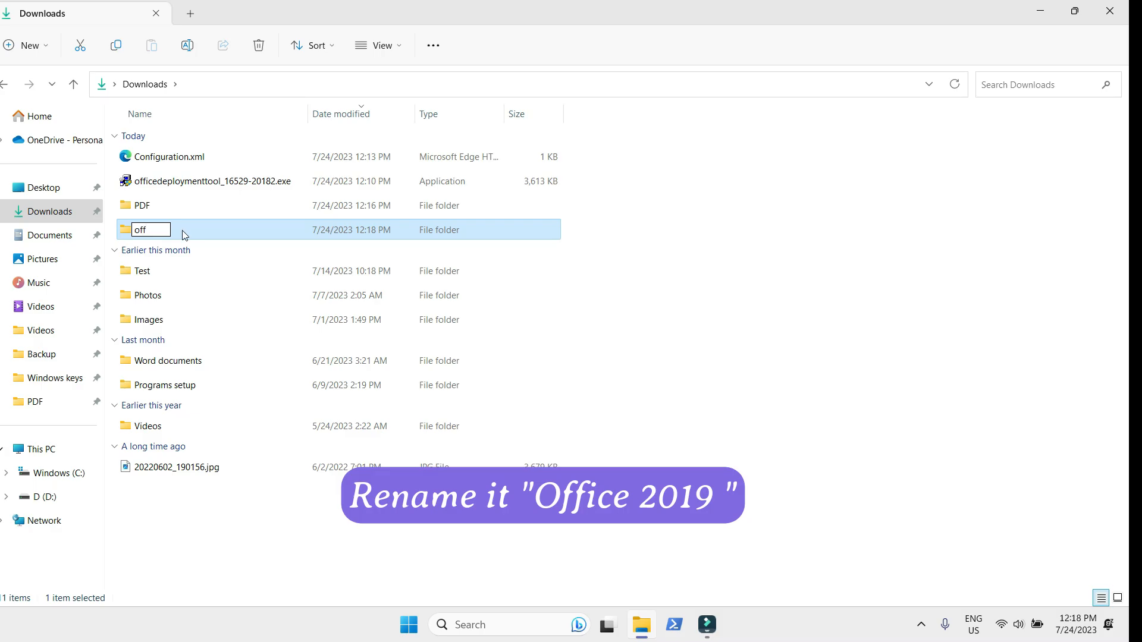
type("ice 2019")
key("Return")
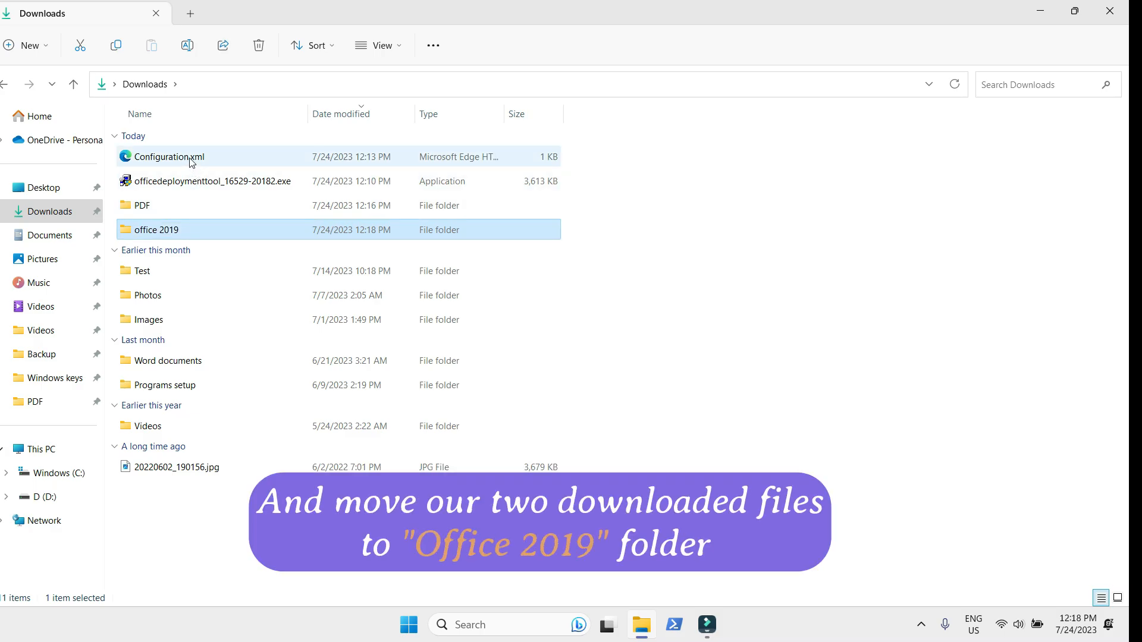
Move Configuration.xml and officedeploymenttool_16529-20182.exe into the office 2019 folder and open that folder.
left_click_drag(191, 162, 205, 229)
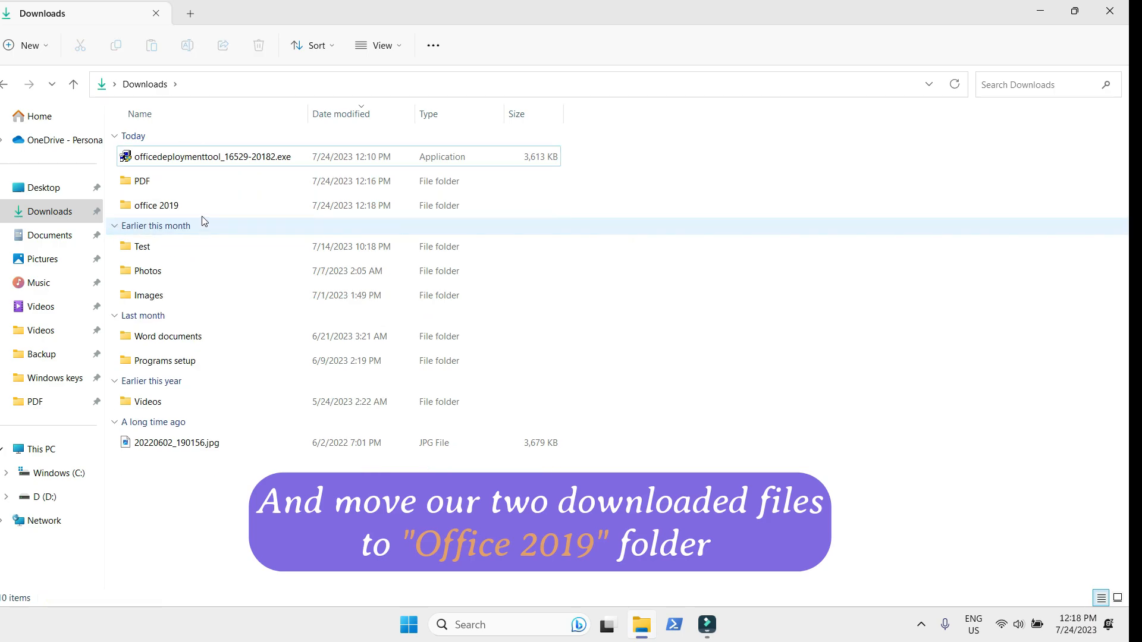
left_click_drag(194, 159, 199, 209)
left_click(182, 181)
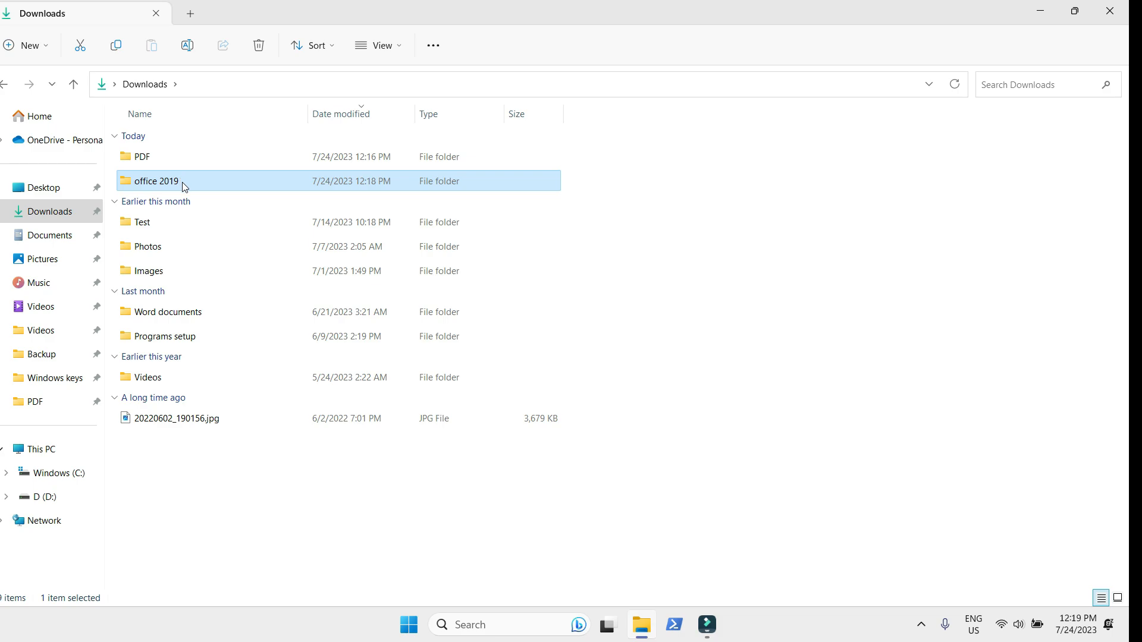
double_click(181, 182)
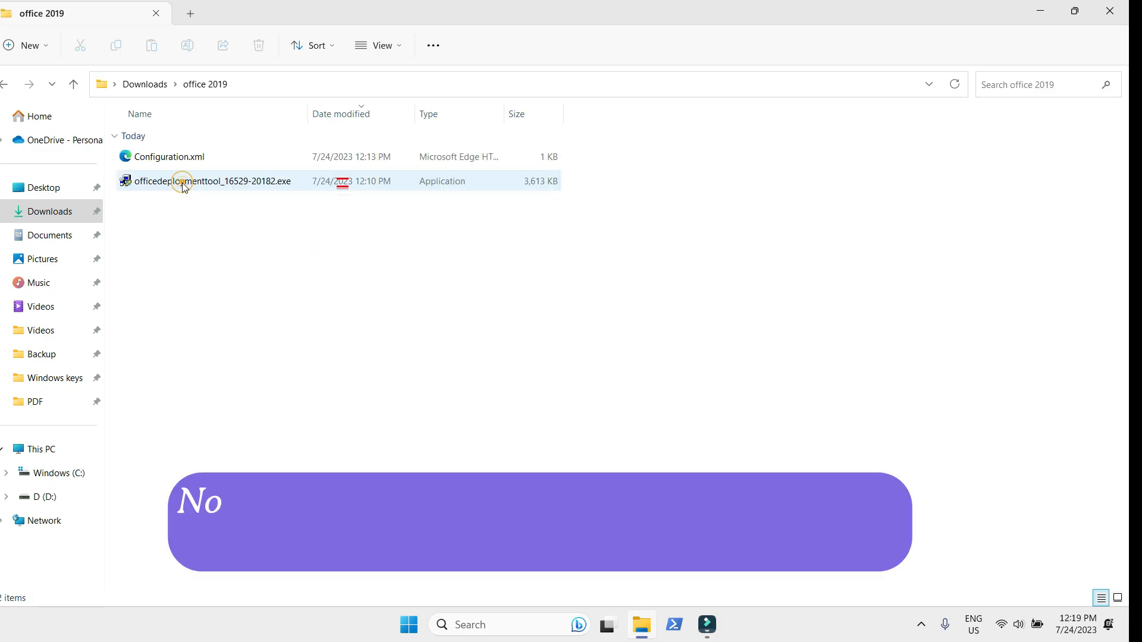
Run officedeploymenttool_16529-20182.exe, accept the Microsoft Software License Terms and continue the installation.
right_click(227, 183)
left_click(258, 208)
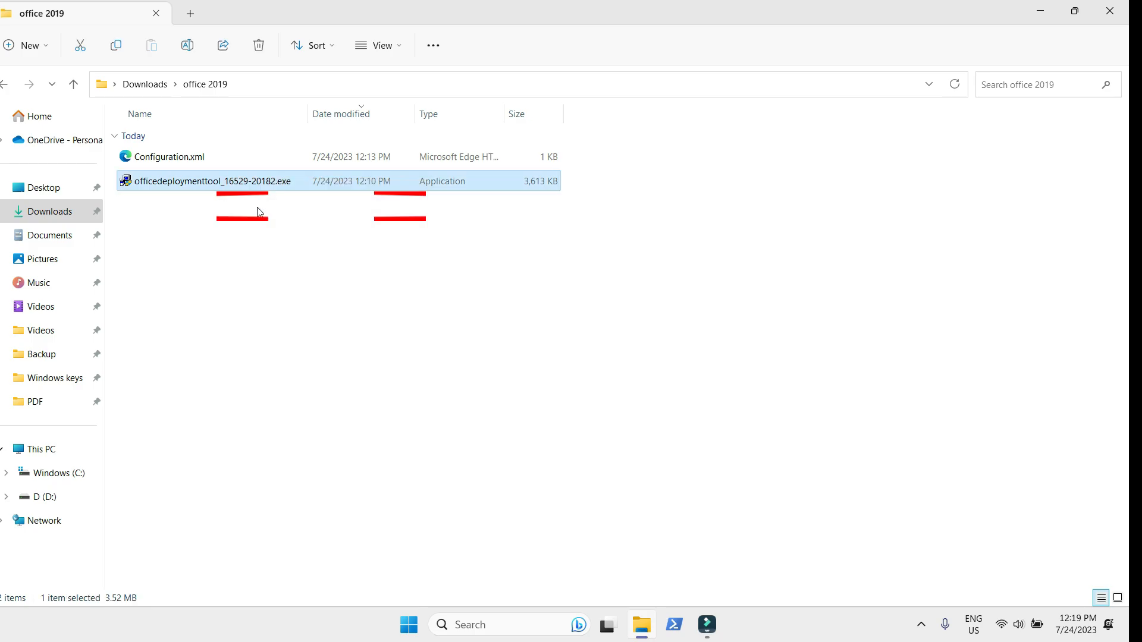
scroll(414, 306, "down", 20)
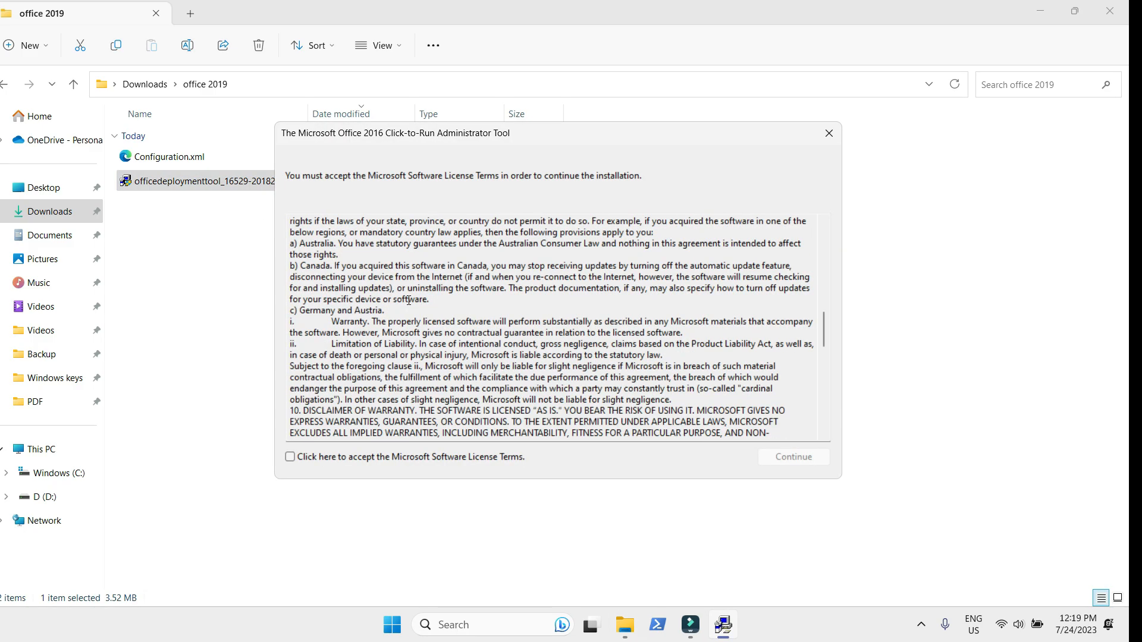
scroll(405, 333, "down", 1)
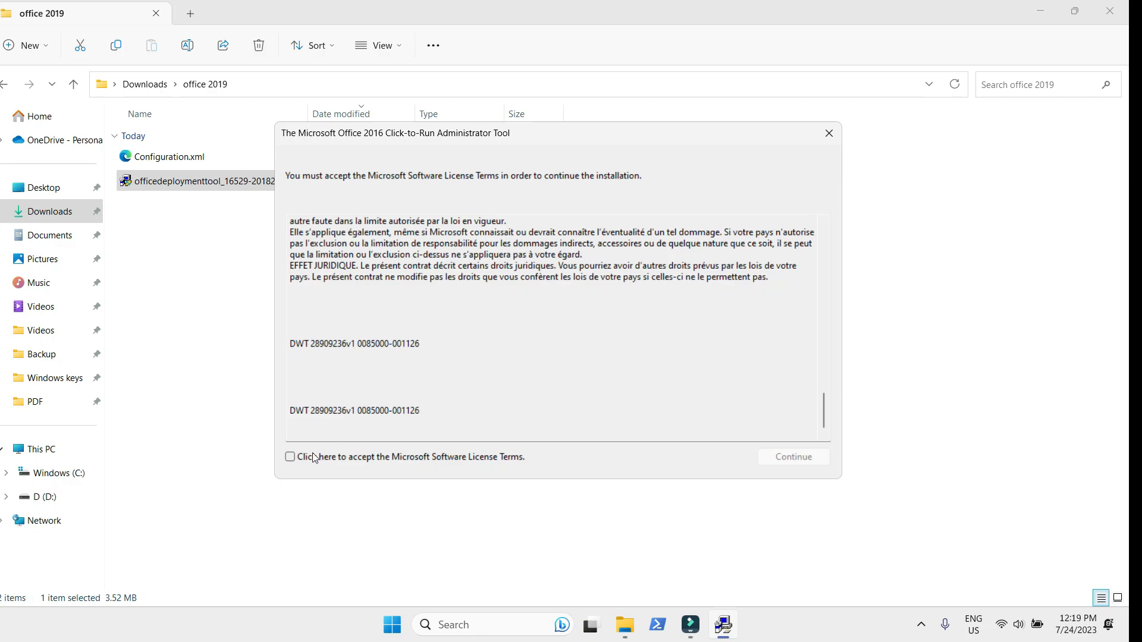
left_click(290, 457)
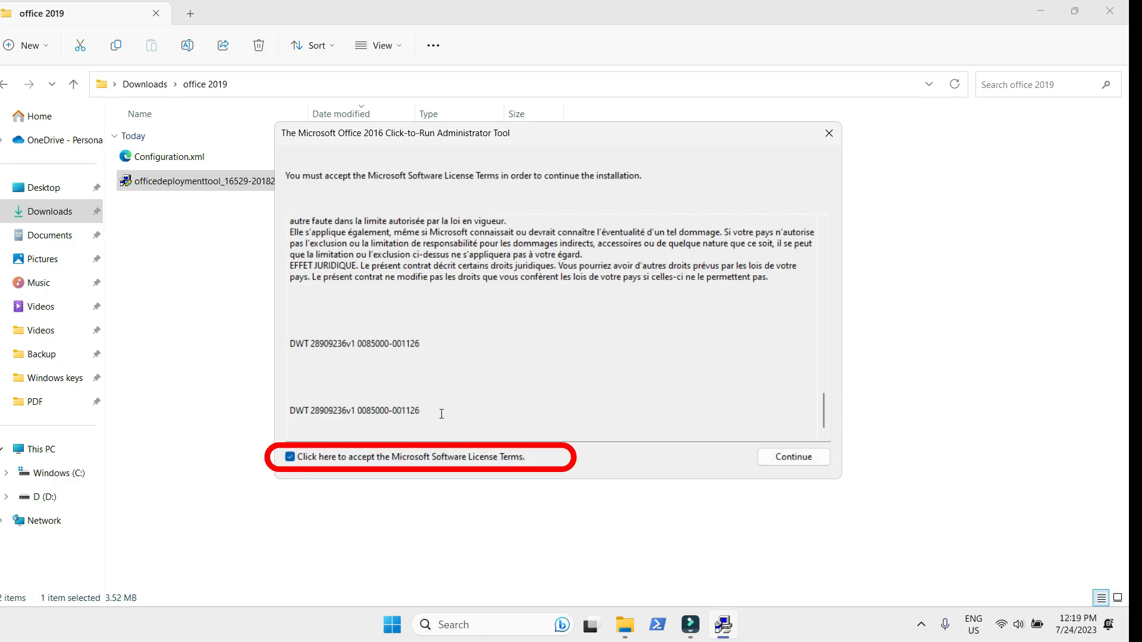
left_click(773, 459)
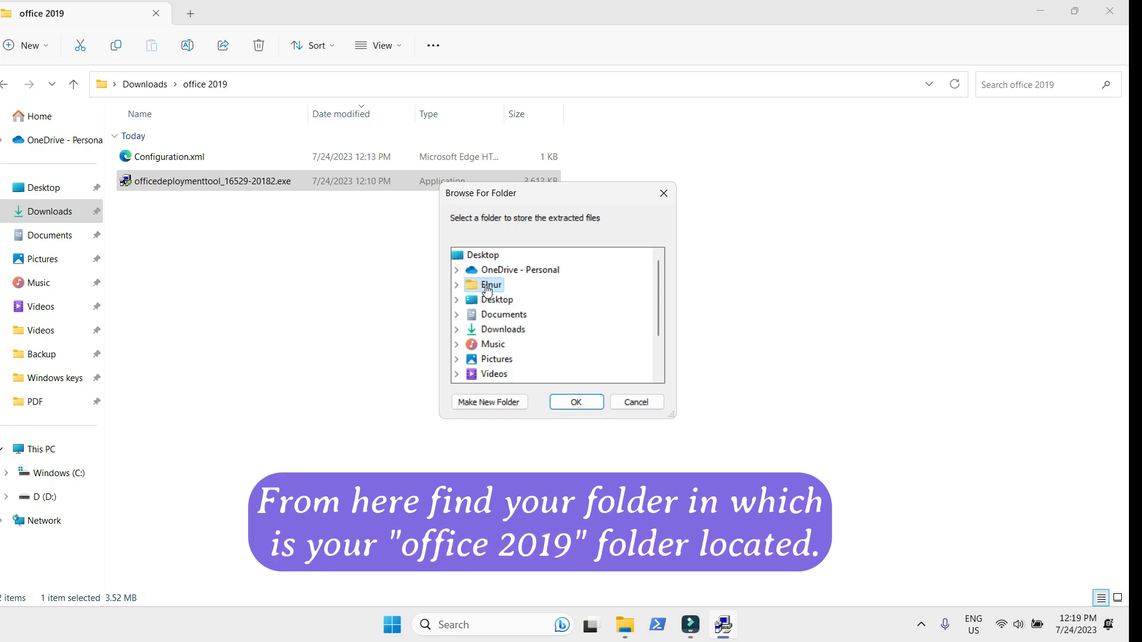
Extract the deployment tool's files into the office 2019 folder in Downloads and dismiss the completion message.
double_click(496, 331)
left_click(515, 285)
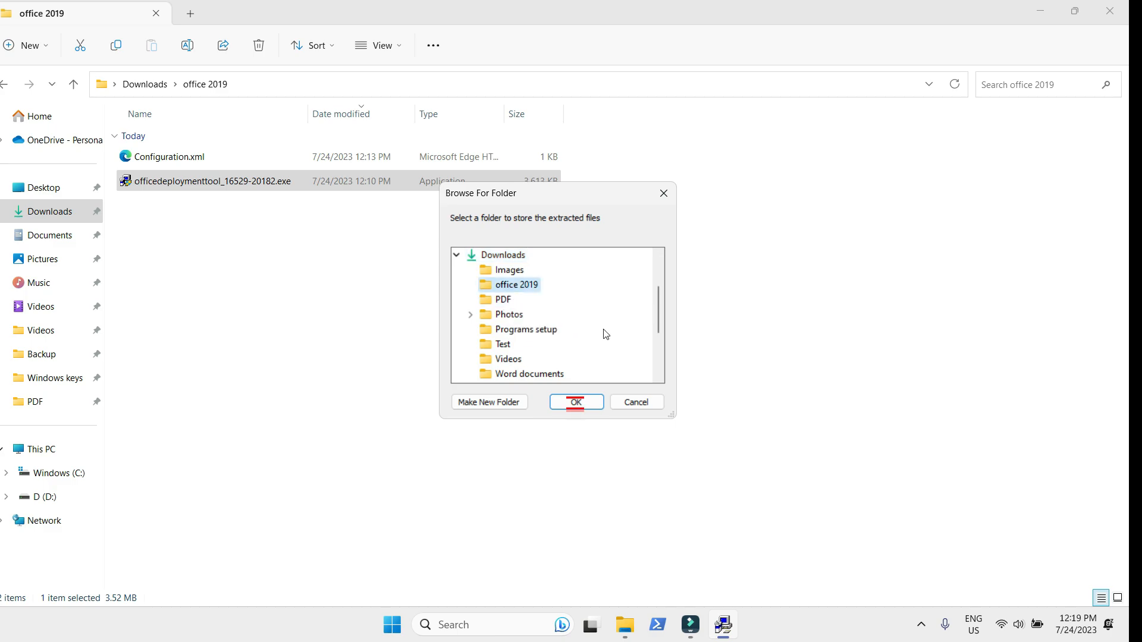
left_click(574, 401)
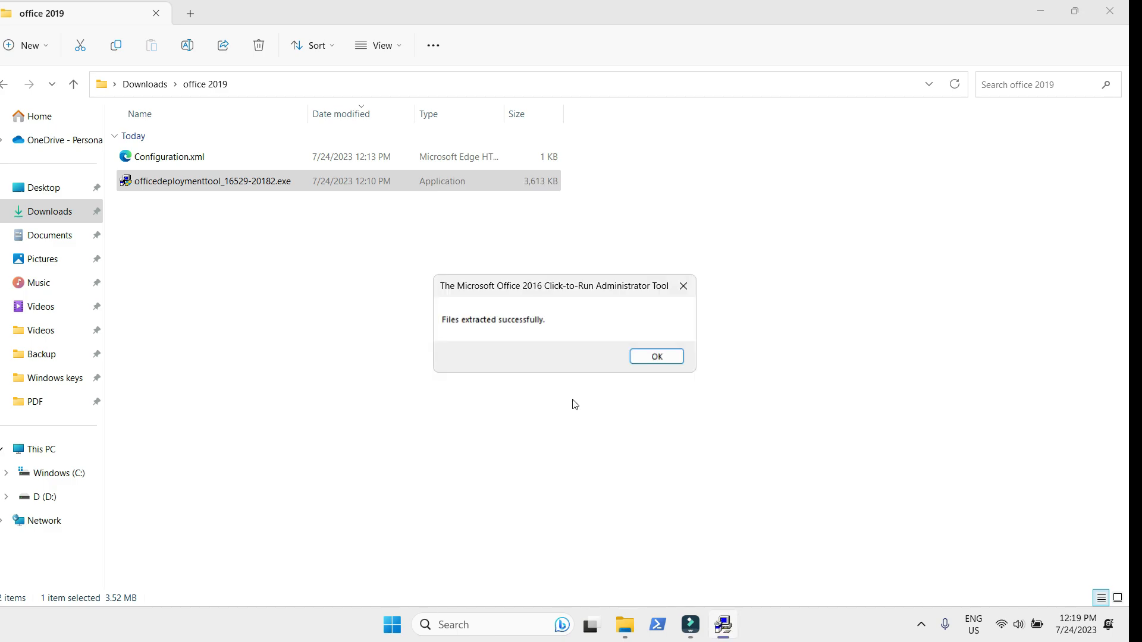
left_click(672, 363)
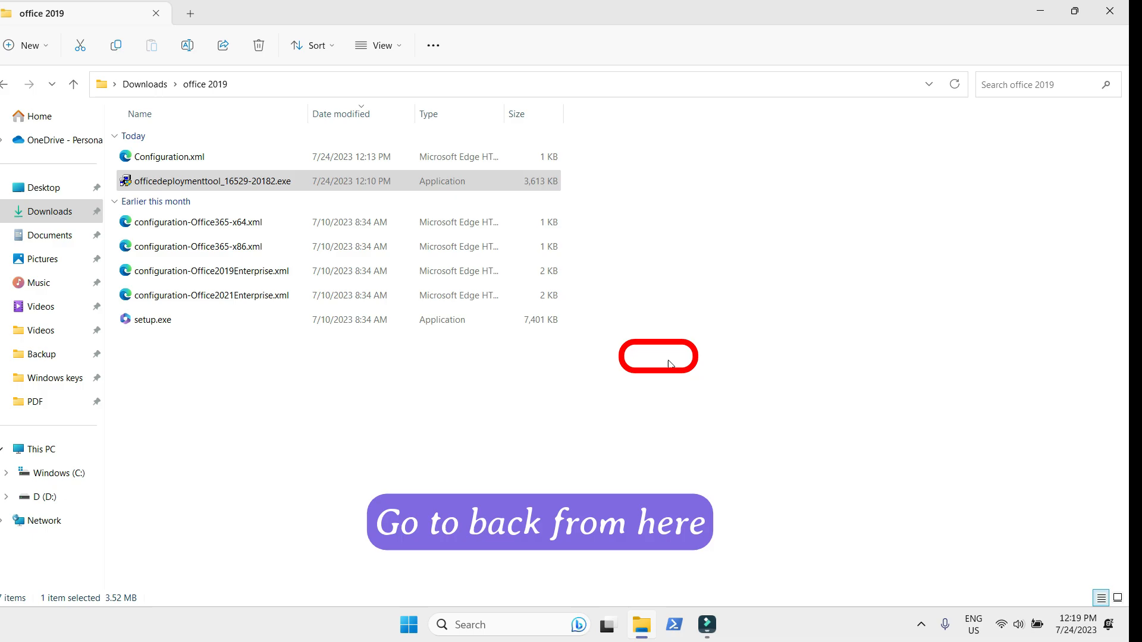
Move the office 2019 folder from Downloads to the root of the Windows (C:) drive.
left_click(3, 85)
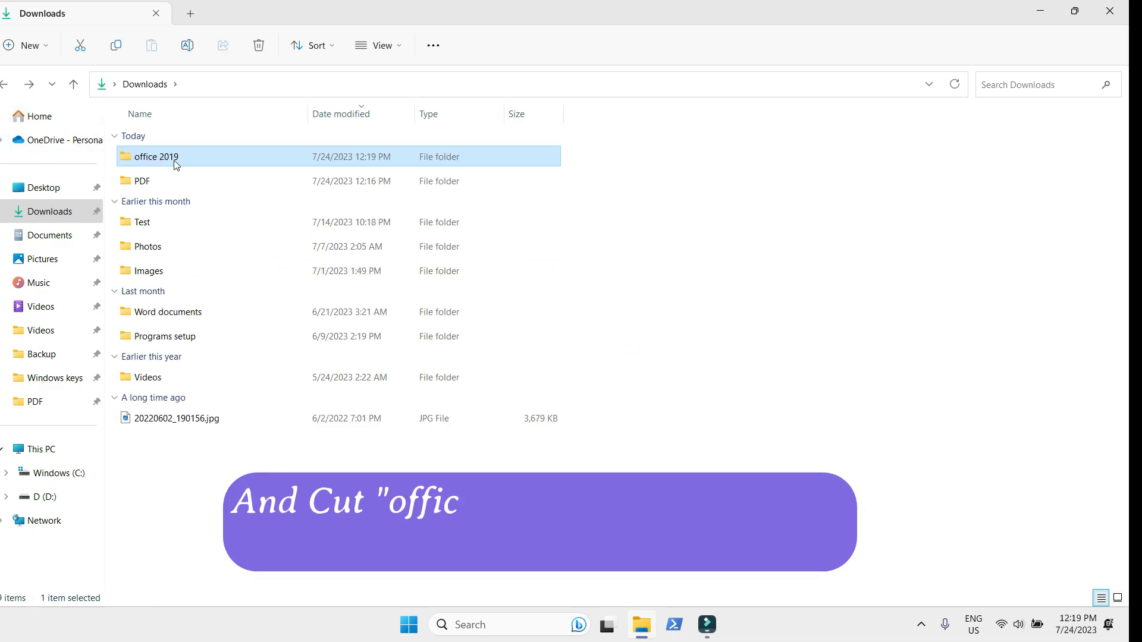
right_click(175, 160)
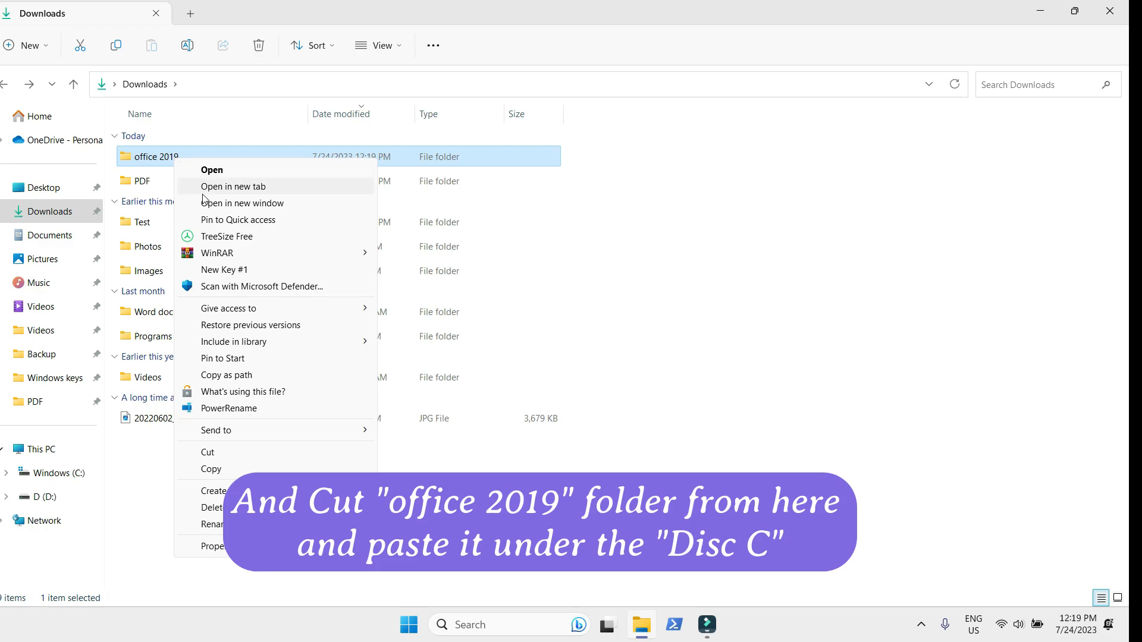
left_click(210, 452)
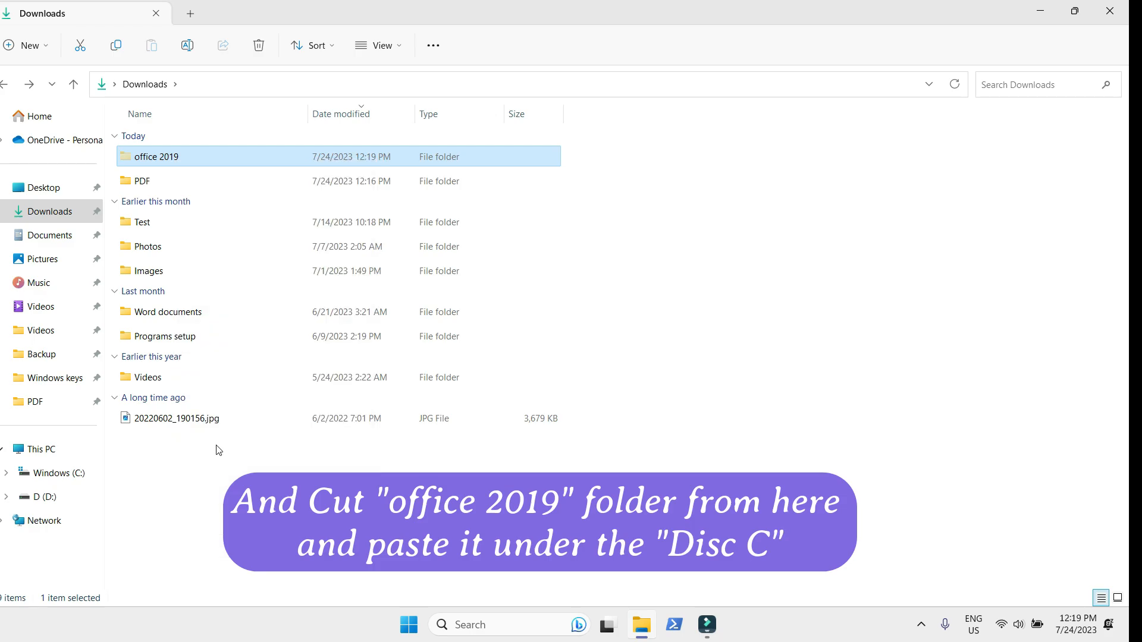
left_click(71, 480)
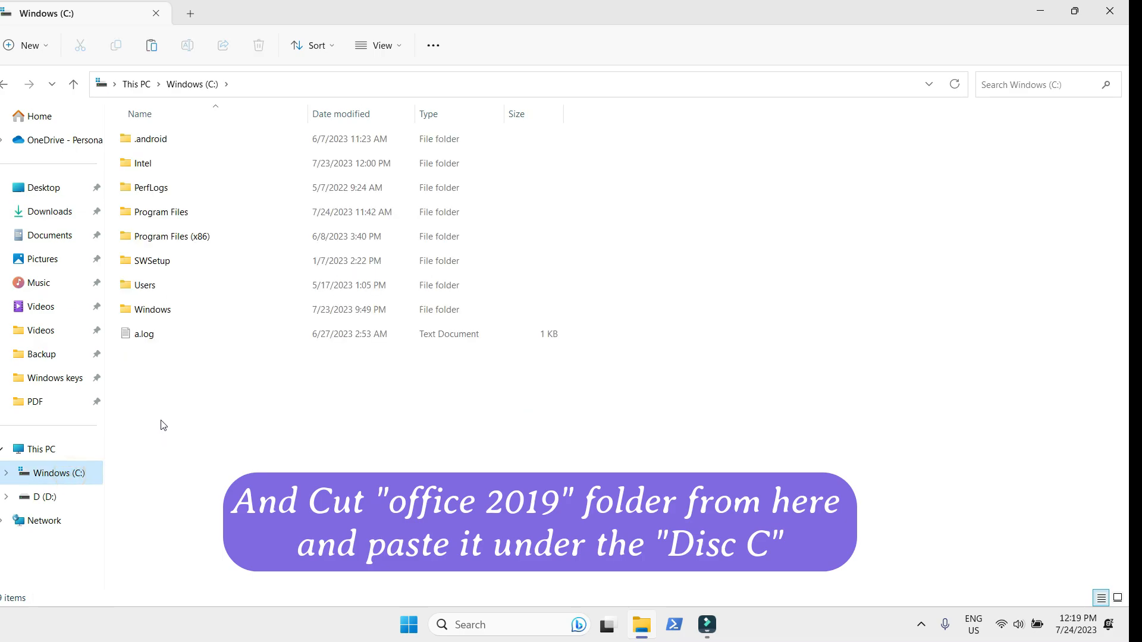
left_click(181, 402)
right_click(201, 393)
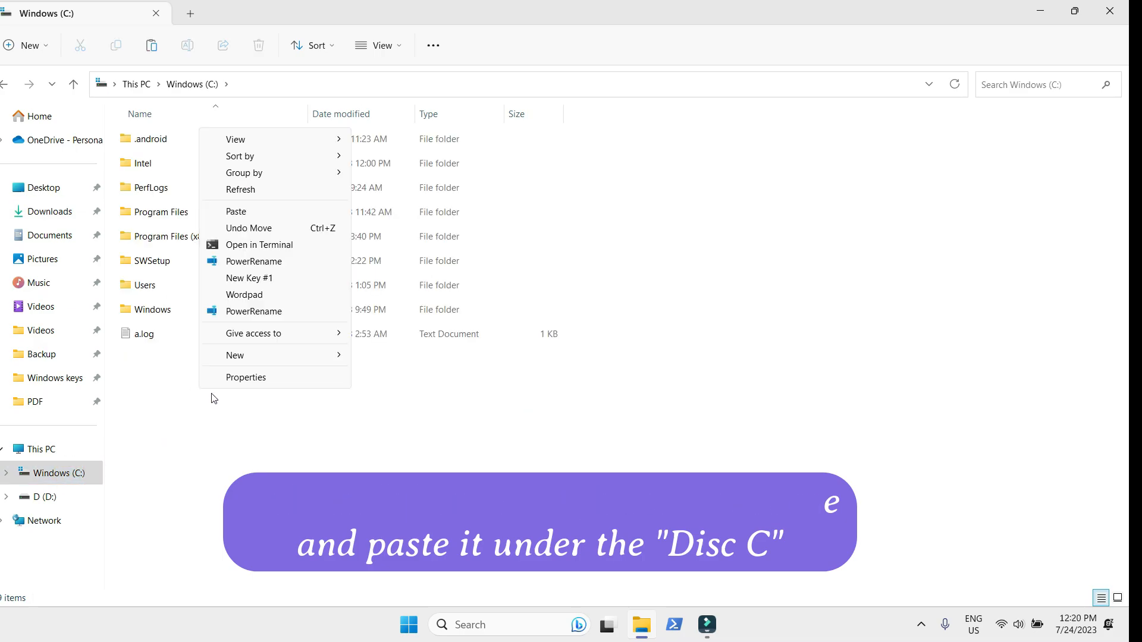
left_click(234, 228)
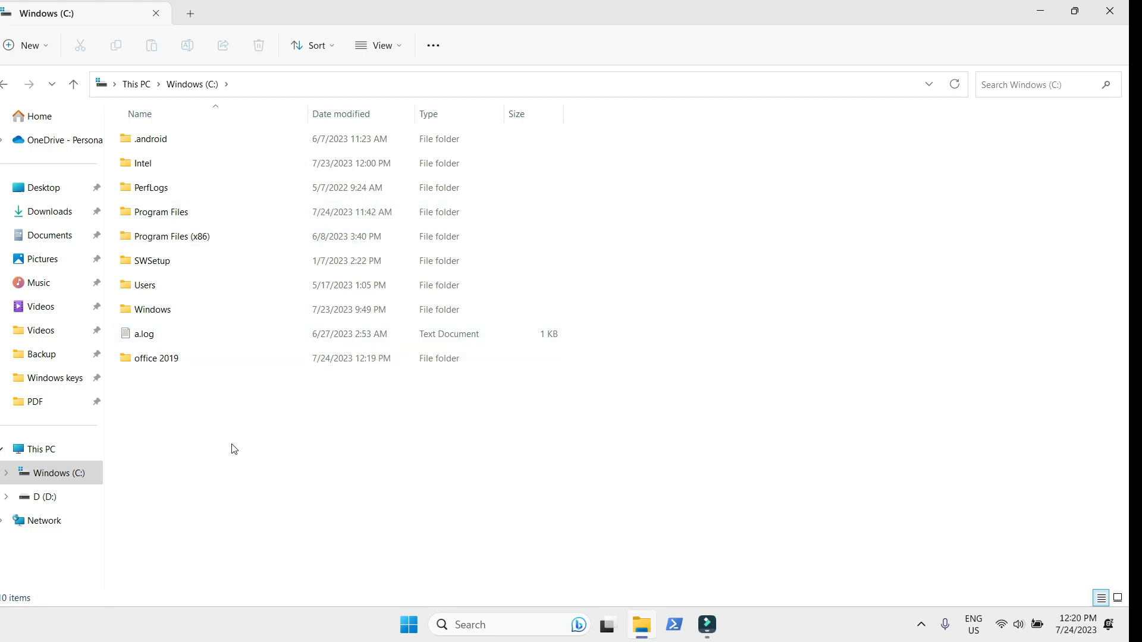
Show the desktop, search Windows for cmd and run Command Prompt as administrator.
key("super+d")
left_click(469, 623)
type("cmd")
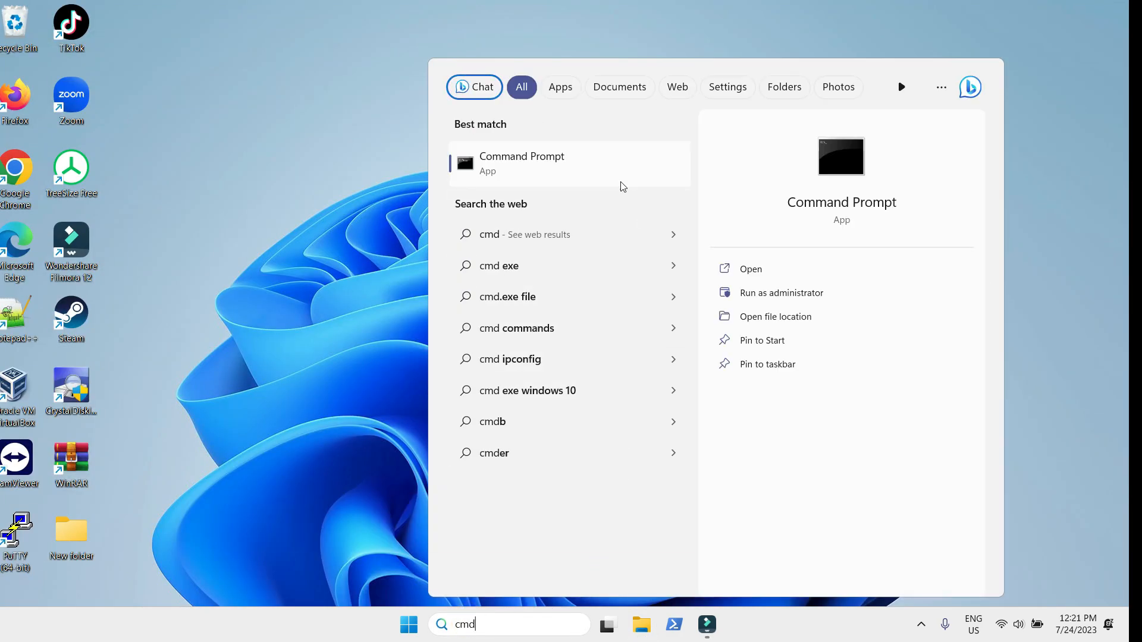
right_click(604, 175)
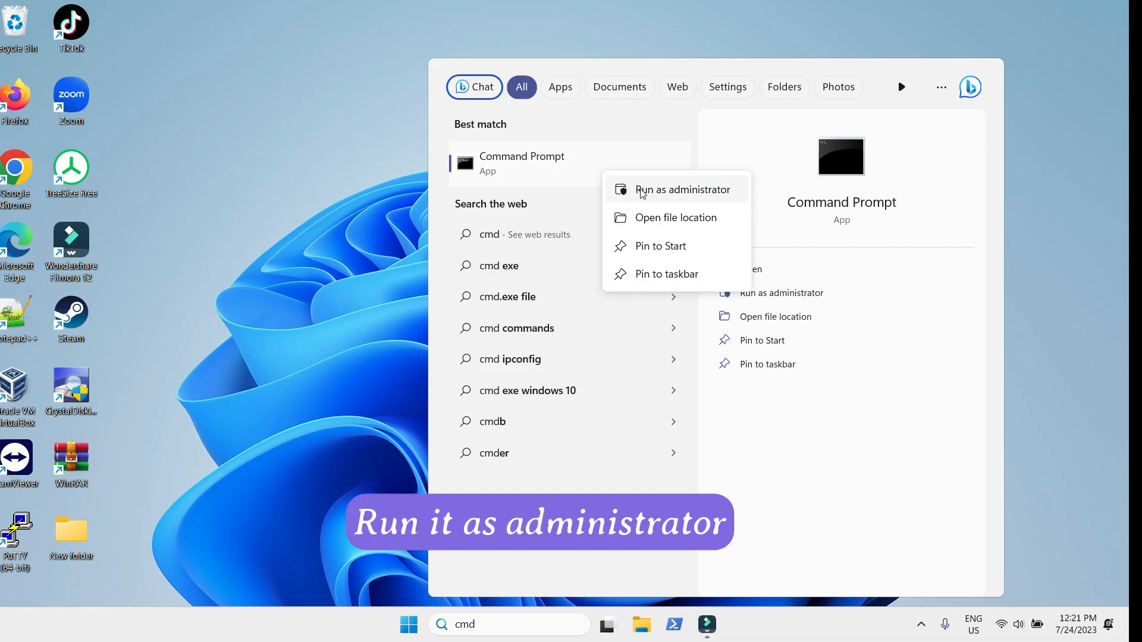
left_click(641, 190)
Change the working directory to the moved folder with "cd c:\office 2019".
type("cd c:")
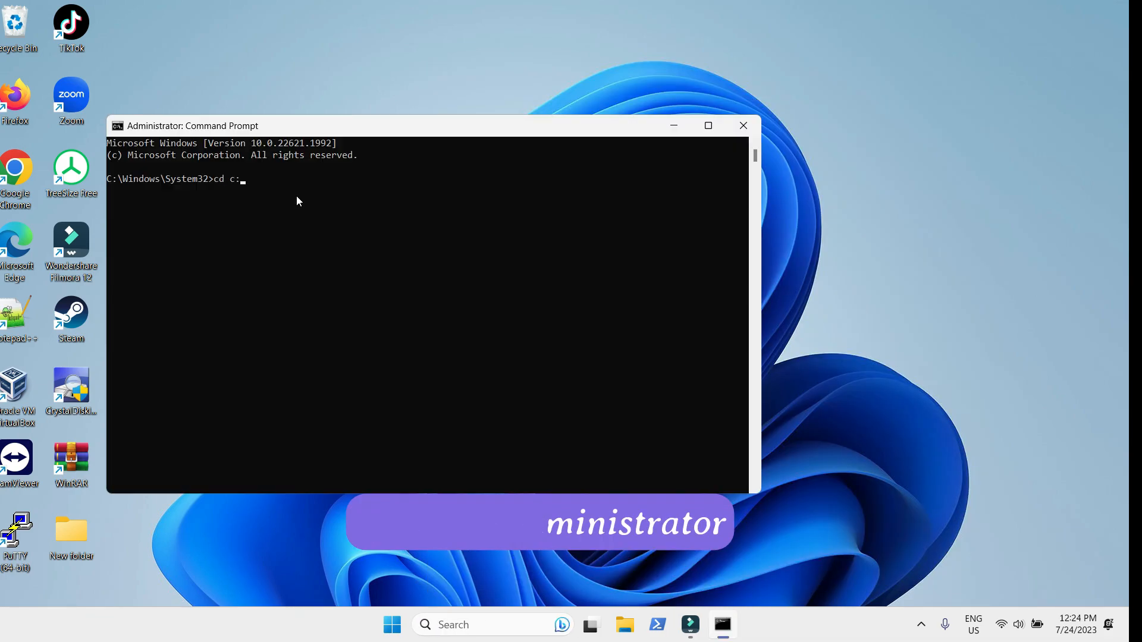
type("\\offic")
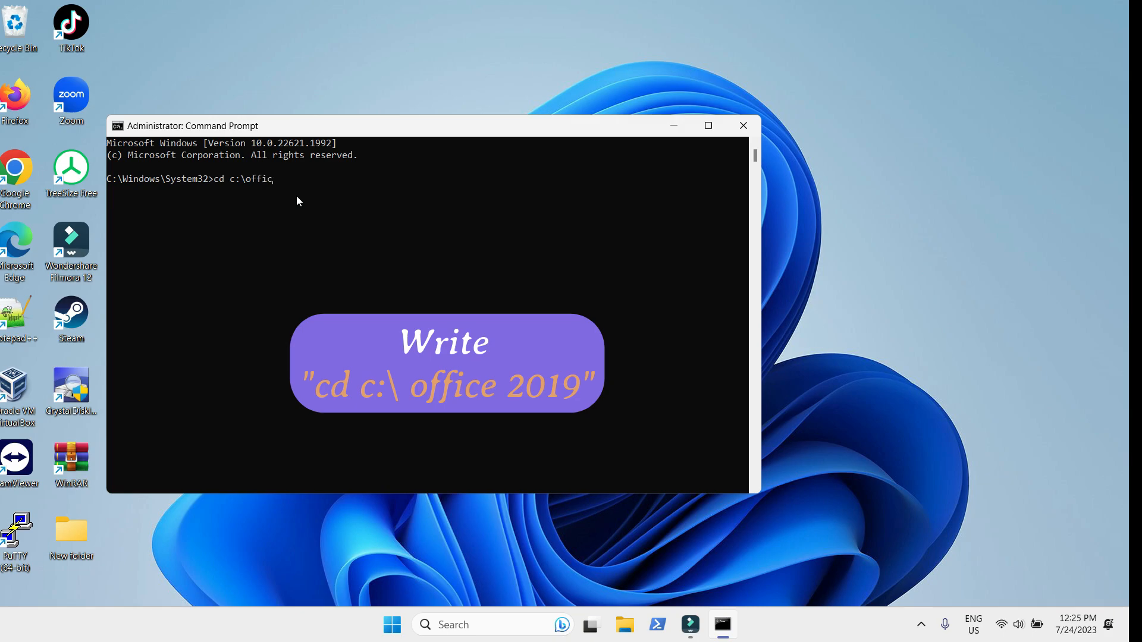
type("e 2019")
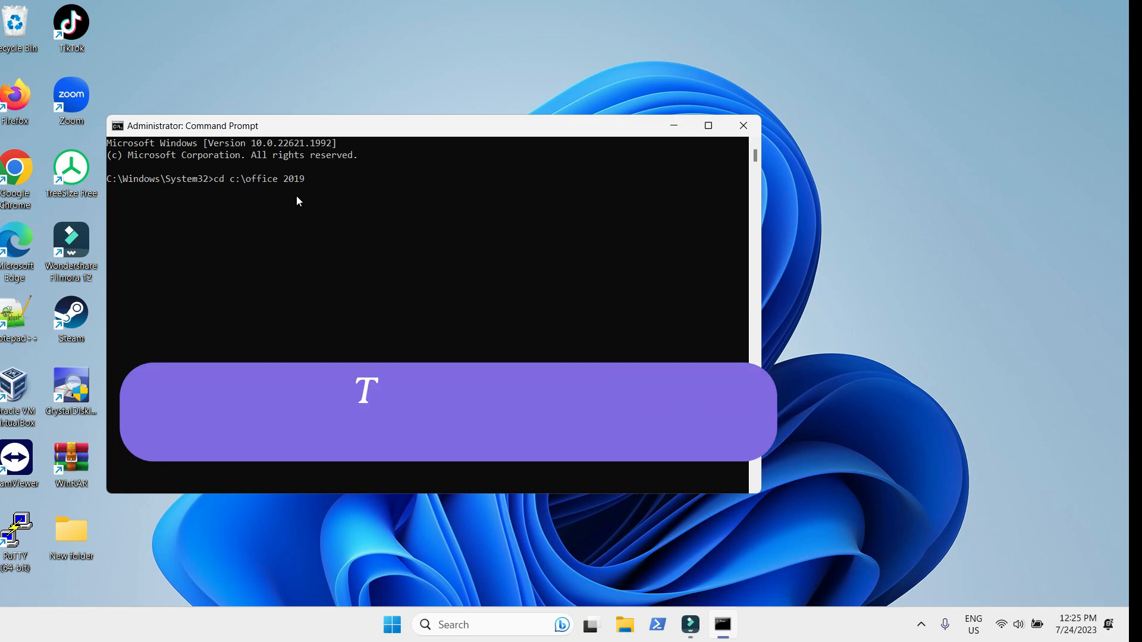
key("Return")
Run "setup.exe /configure configuration.xml" to install Office, and close the finished installer and Command Prompt.
type("set")
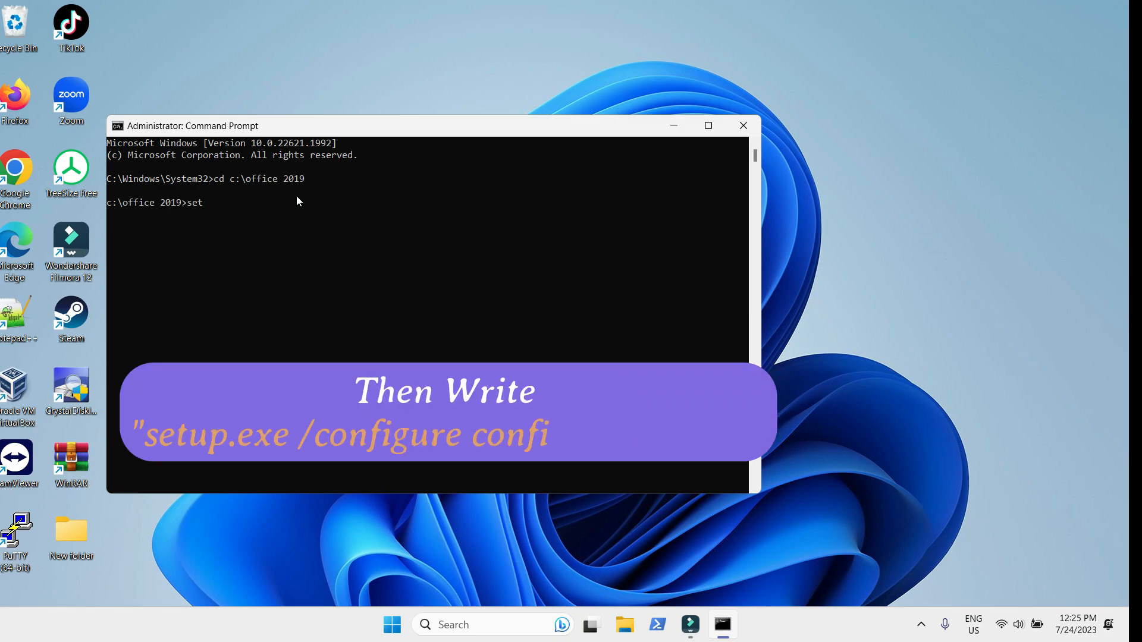
type("up.exe")
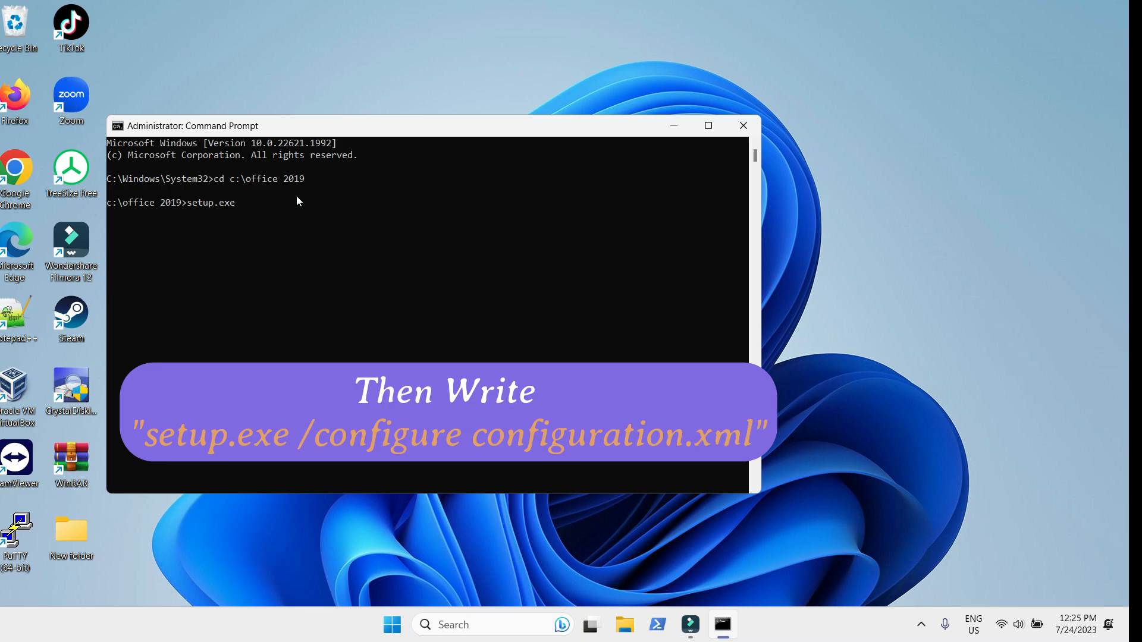
type(" /configure configuration.")
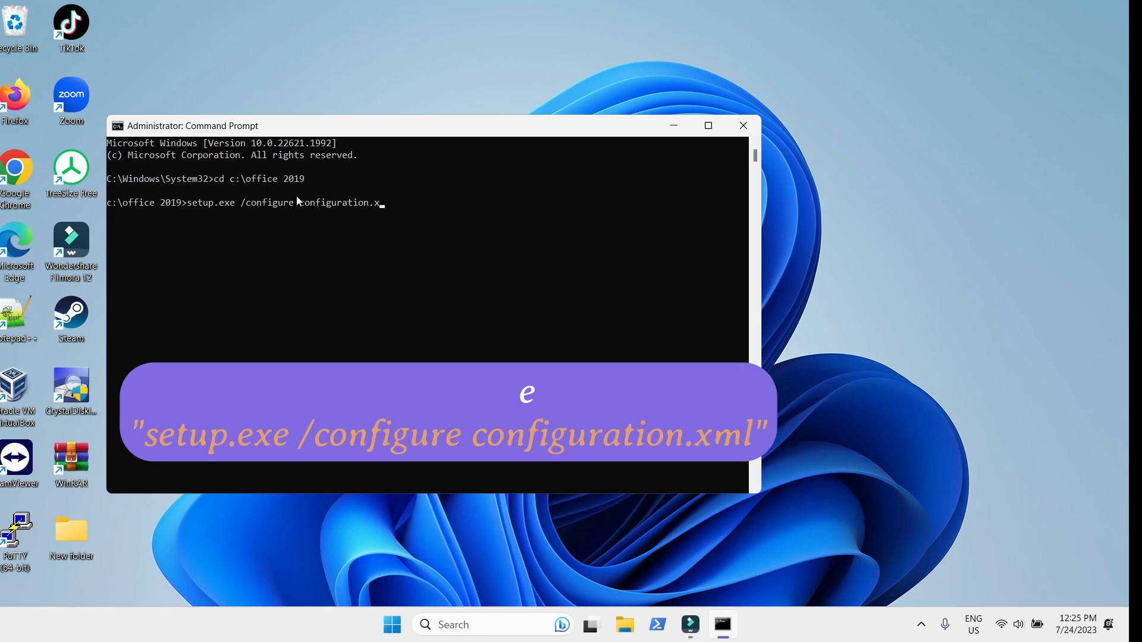
type("xml")
key("Return")
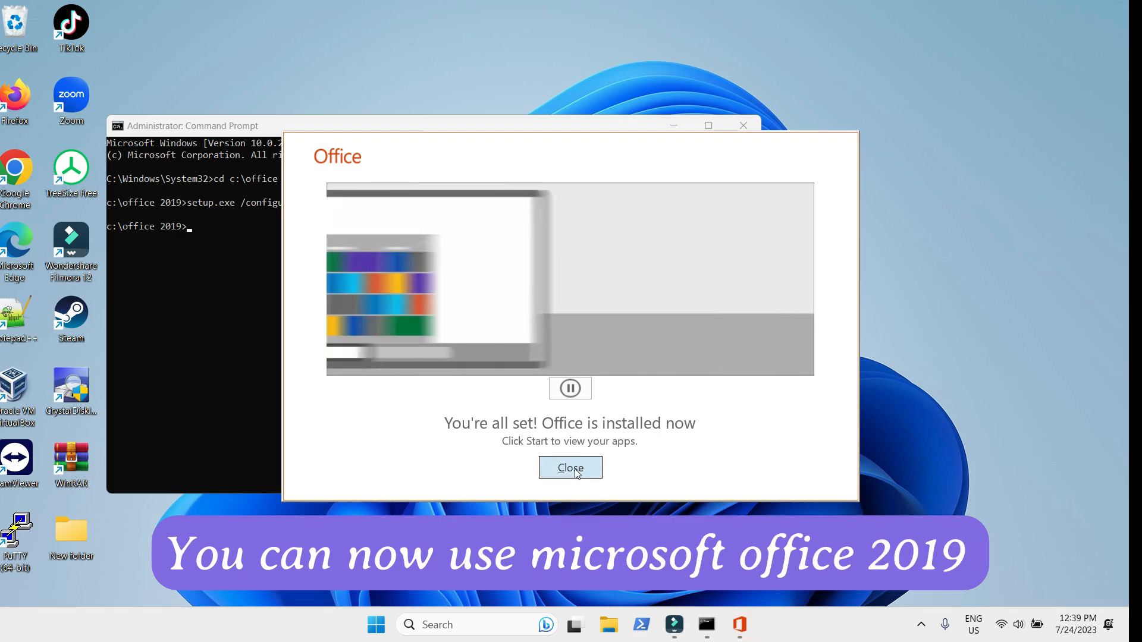
left_click(573, 468)
left_click(736, 133)
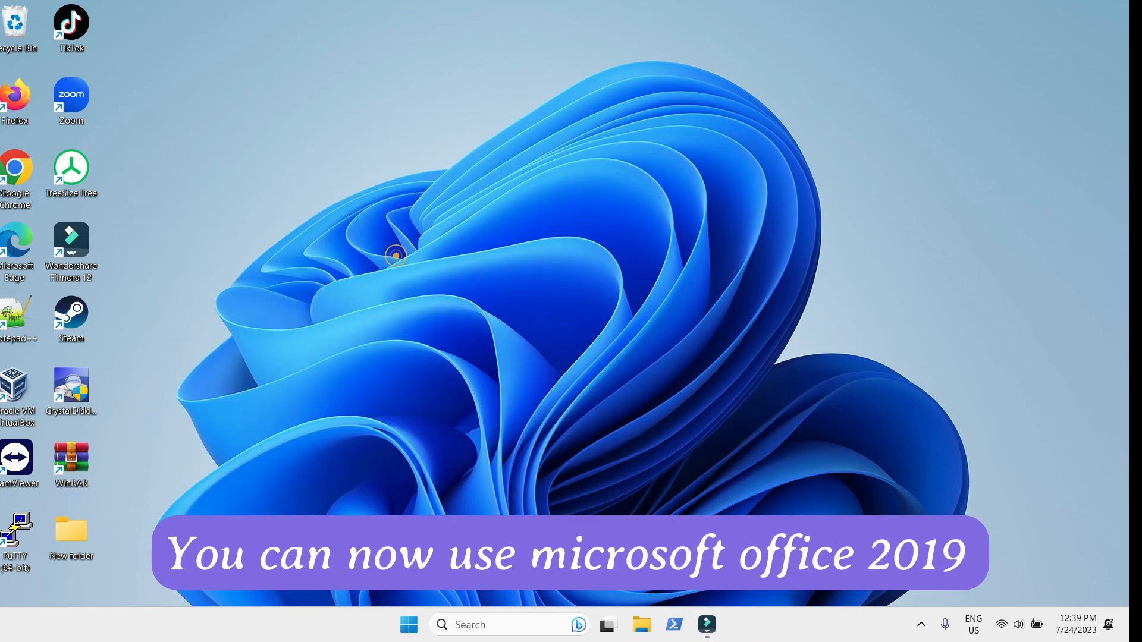
Search Windows for word to check the installed Word app.
left_click(492, 623)
type("word")
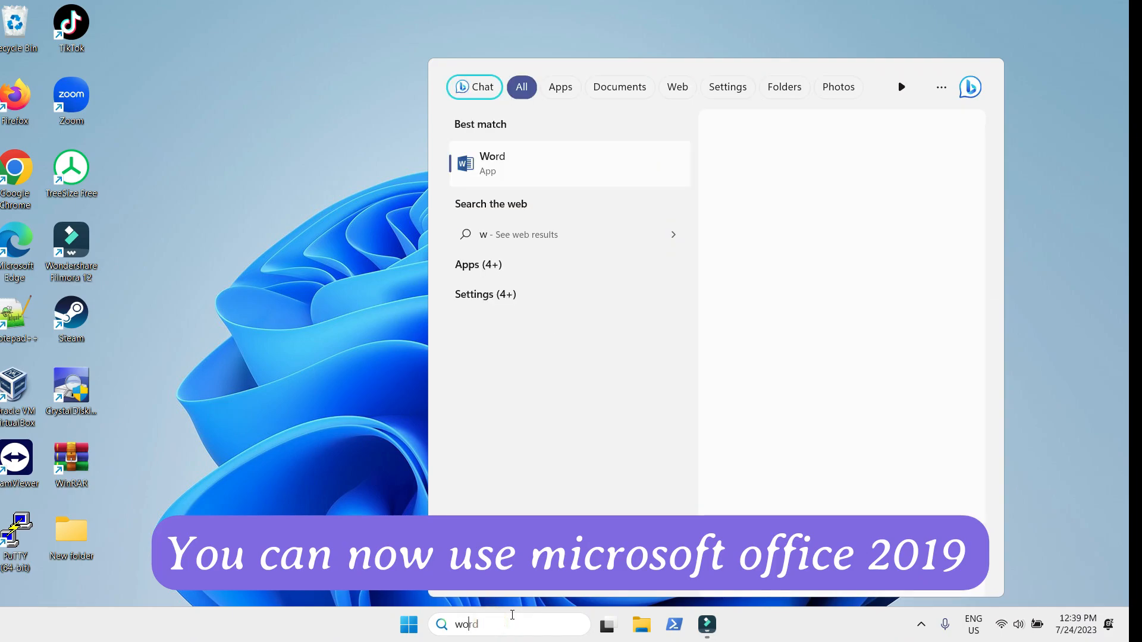
left_click(509, 170)
Create a new Microsoft Word document on the desktop and keep its default name.
right_click(545, 161)
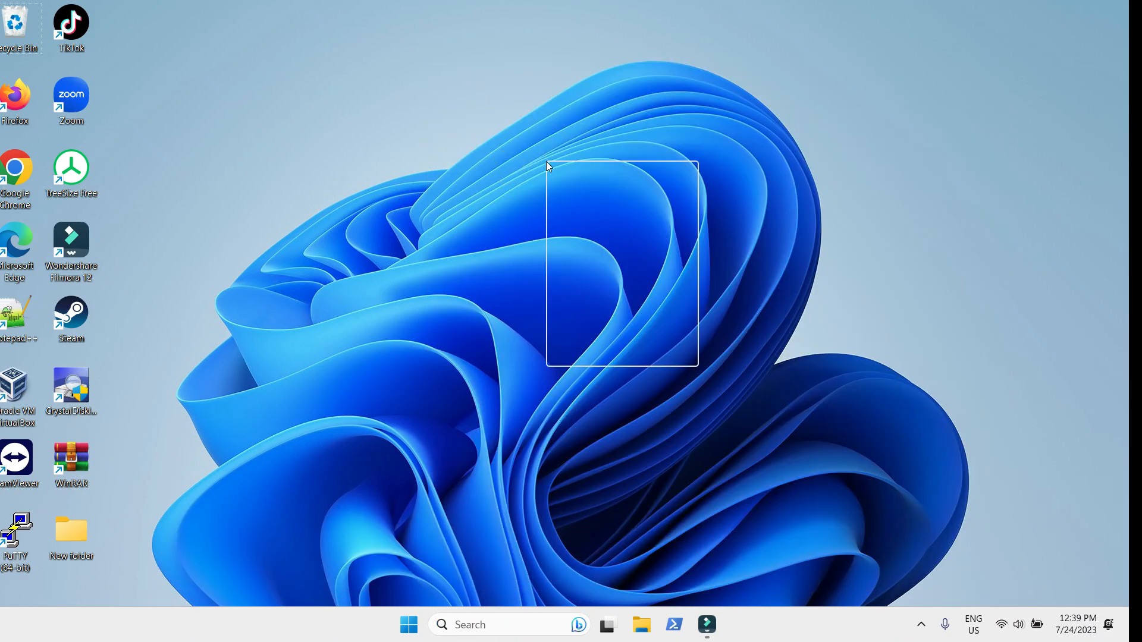
mouse_move(588, 323)
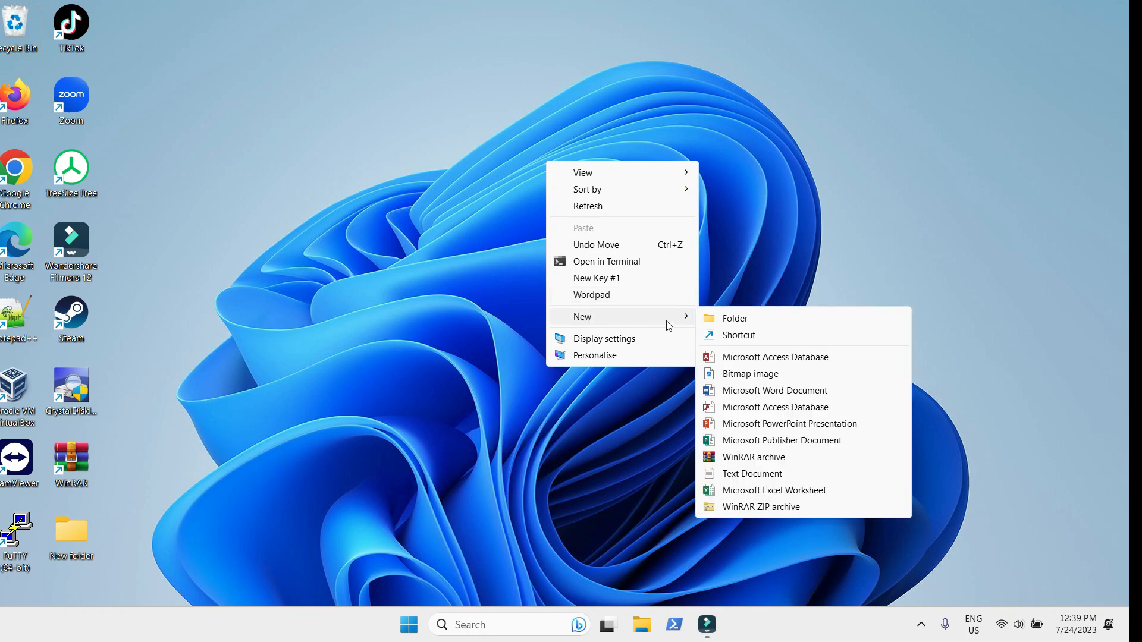
left_click(756, 393)
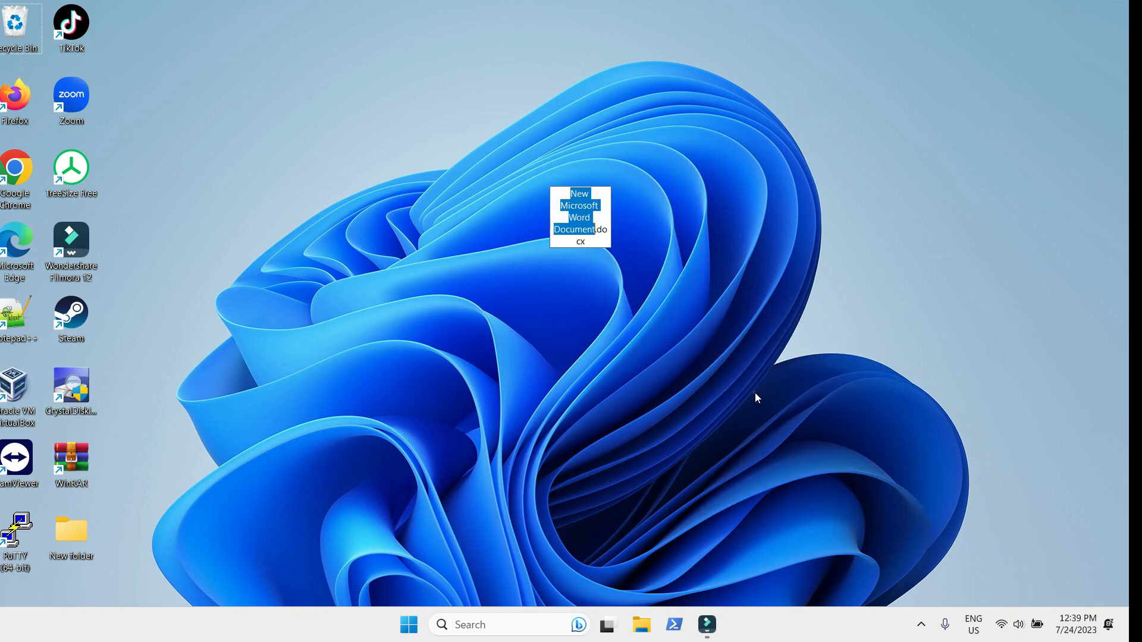
left_click(754, 392)
left_click(635, 359)
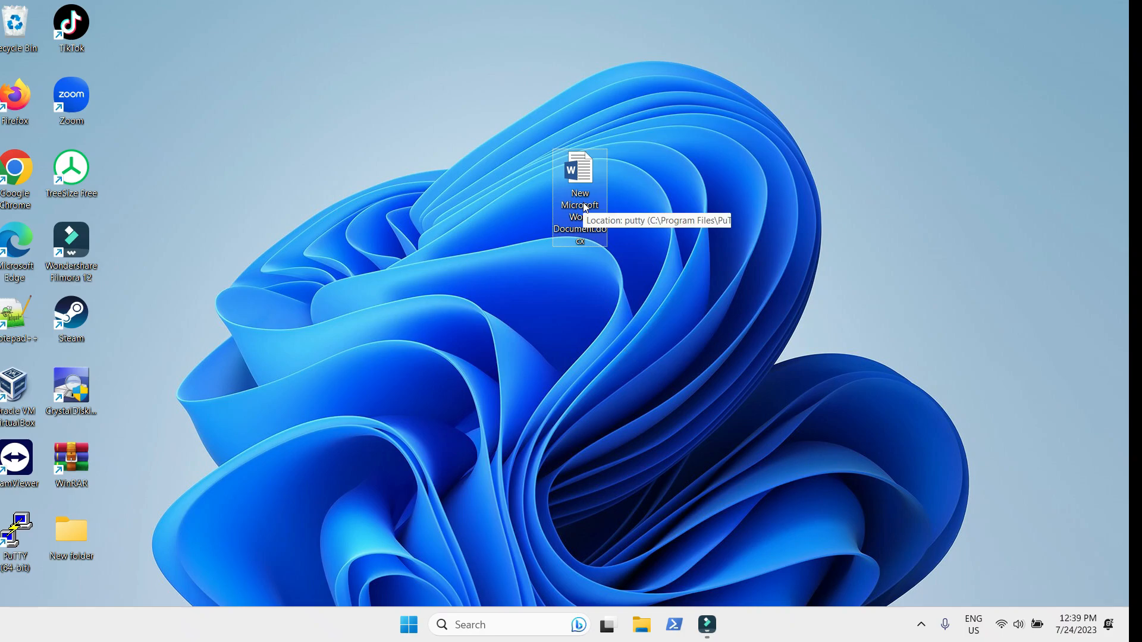
Create a new Microsoft Excel worksheet on the desktop.
right_click(526, 336)
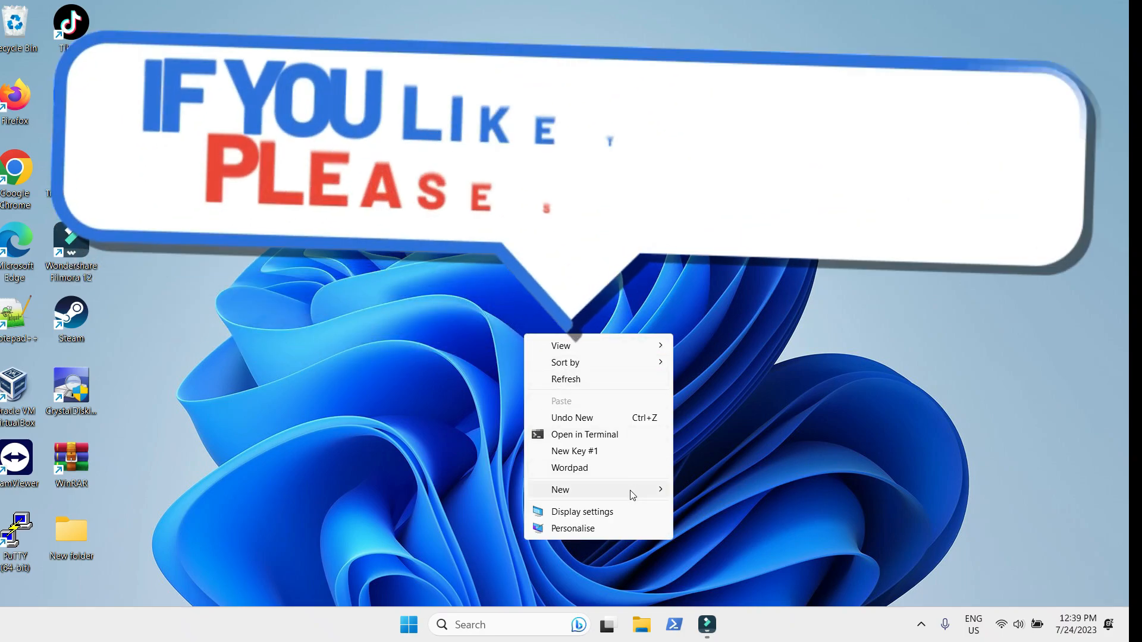
left_click(633, 491)
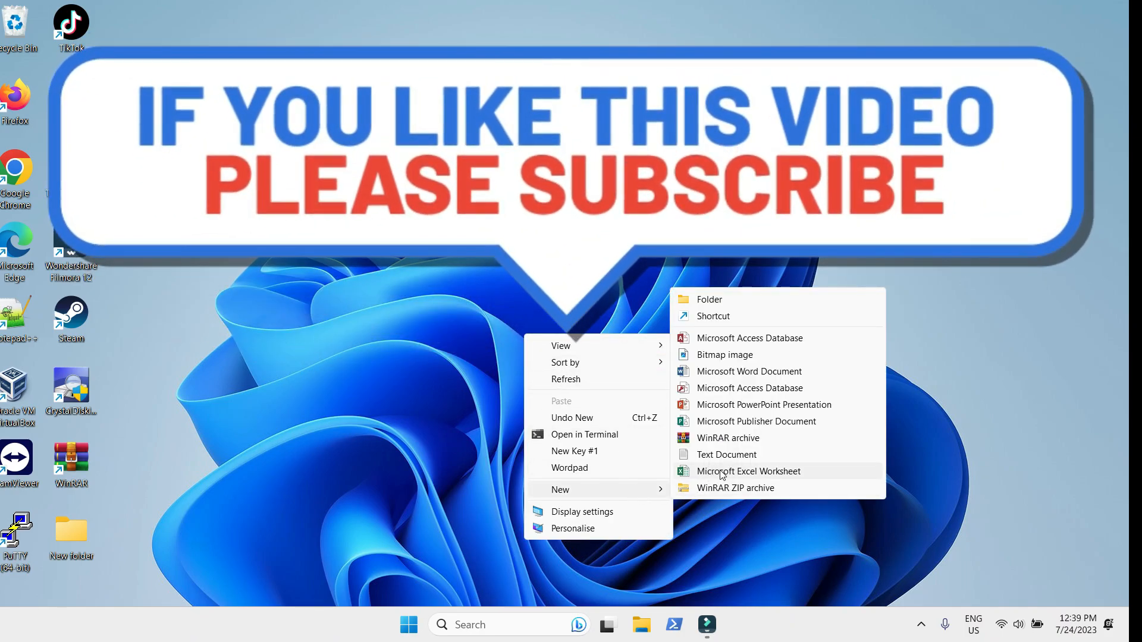